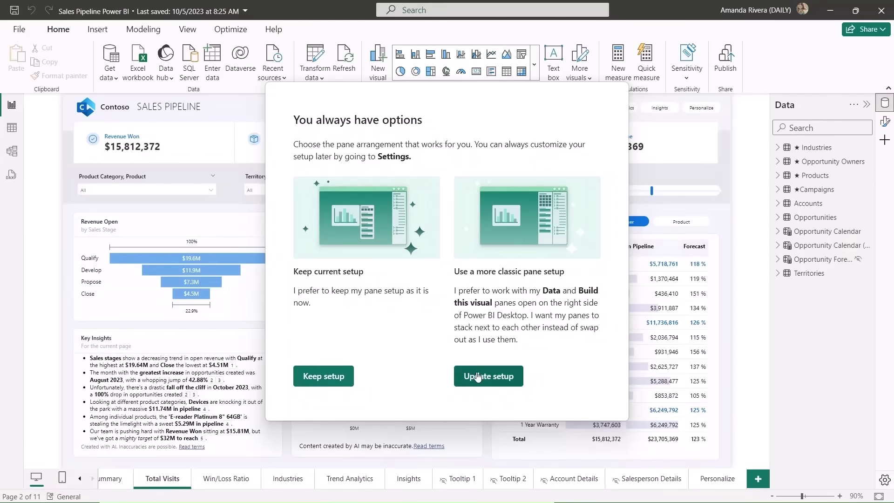
click(477, 377)
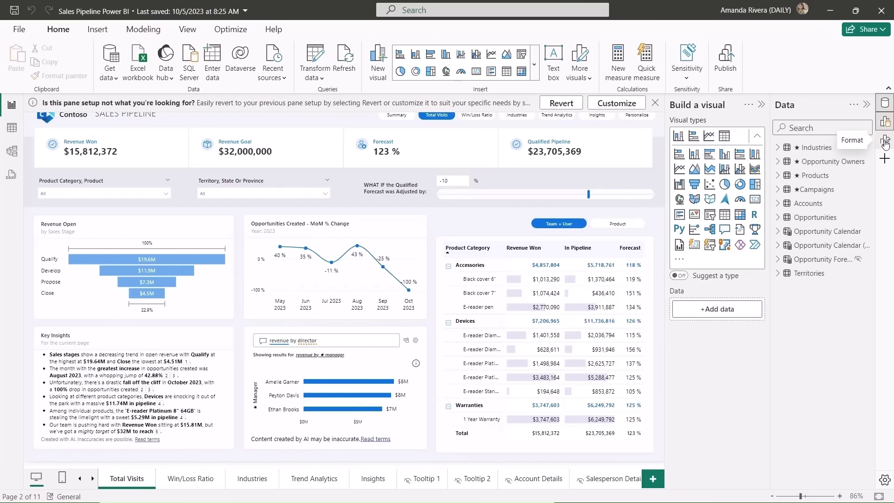
click(885, 145)
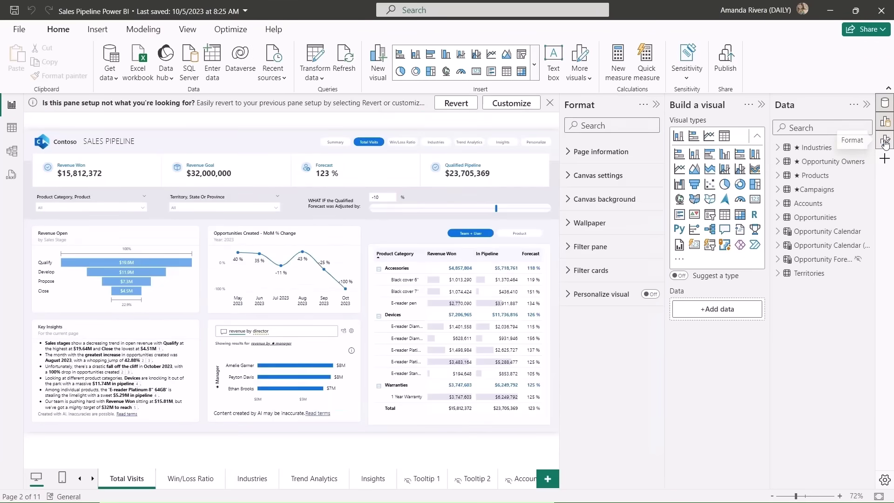
Close the Format pane, then check the Data pane's options menu and dismiss it.
click(656, 104)
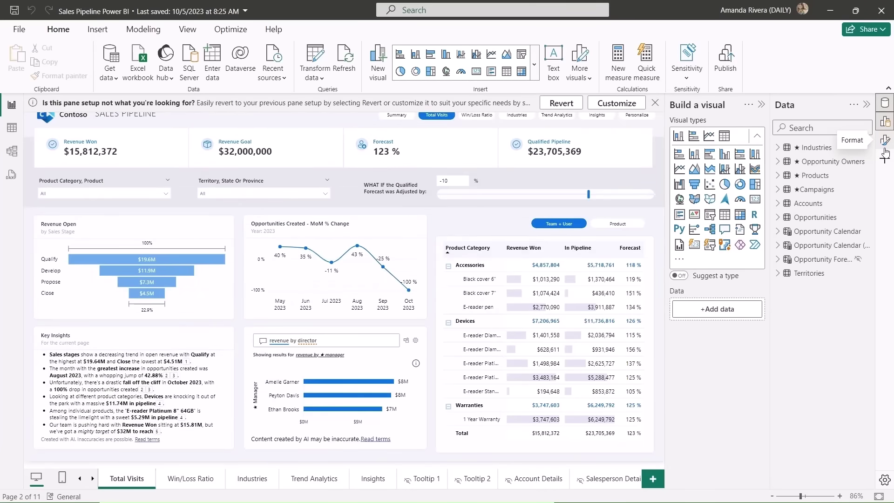
click(854, 106)
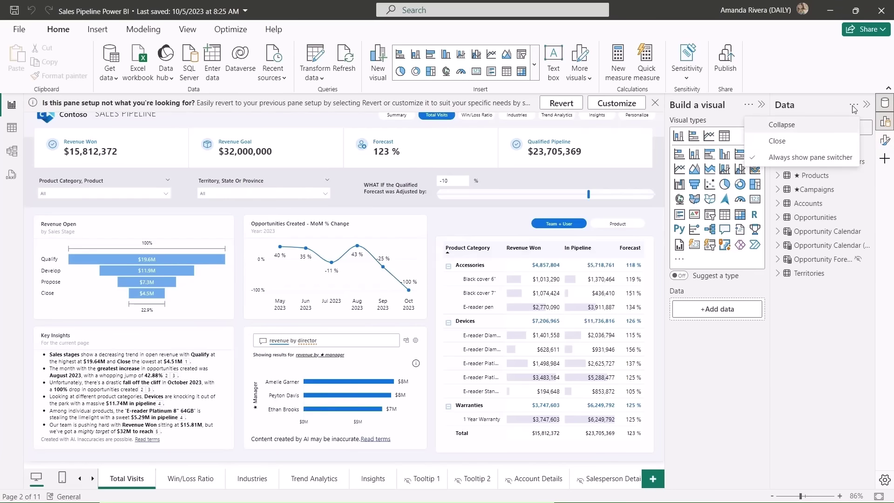
click(881, 214)
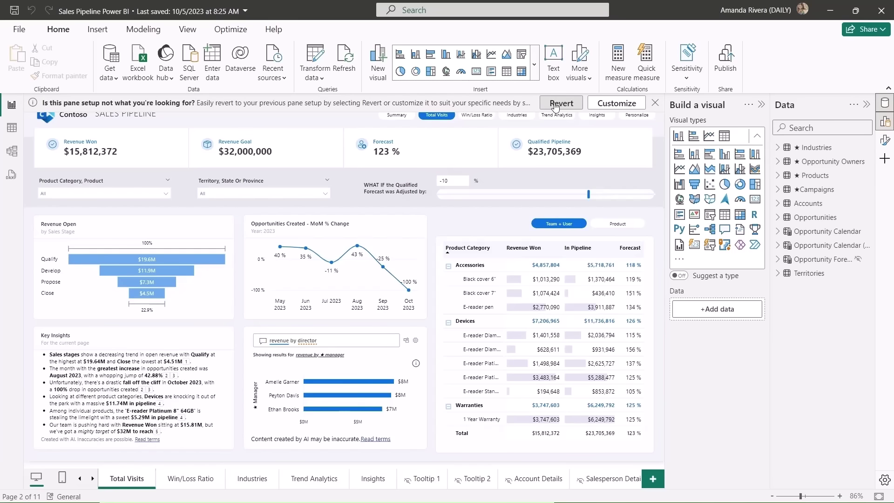
In Report settings, hide Build a visual from the pane switcher, turn on visual type suggestions, and stop showing all visualization types.
click(608, 104)
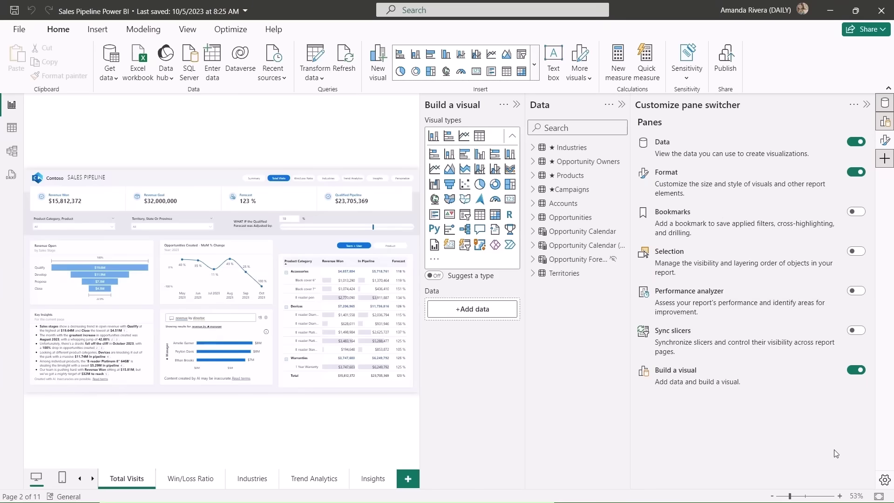
click(883, 481)
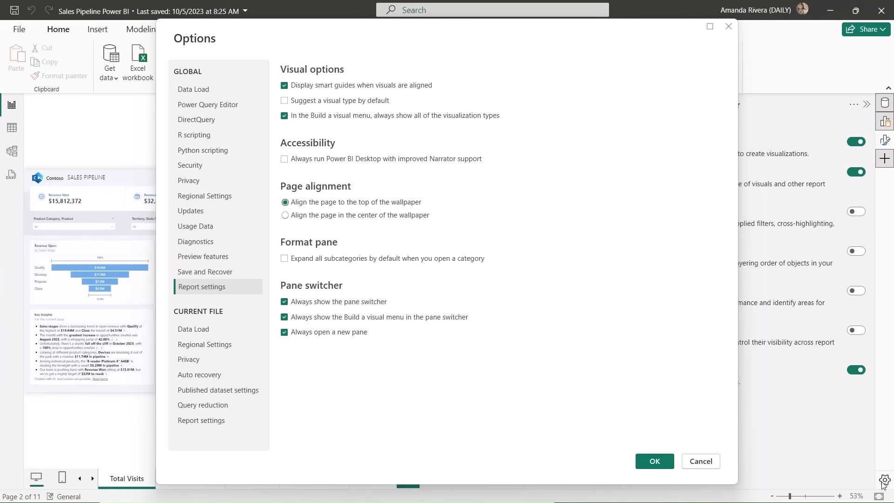
click(451, 320)
click(356, 102)
click(353, 116)
click(654, 461)
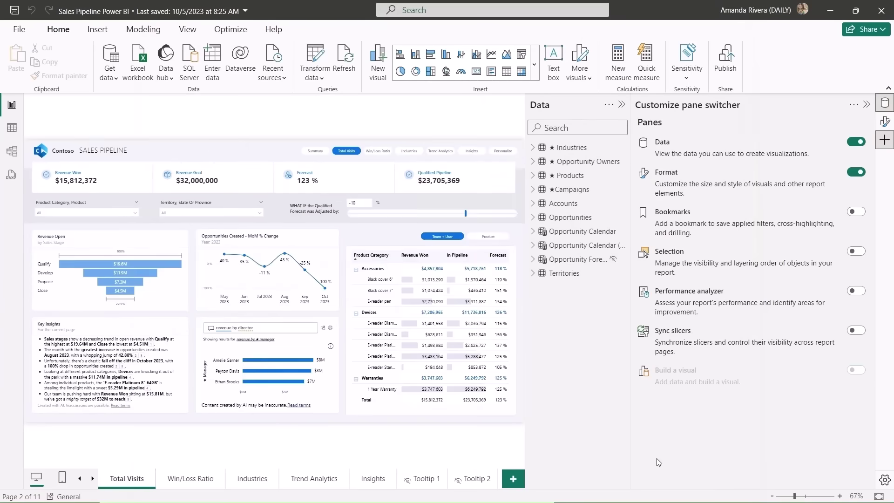
click(867, 106)
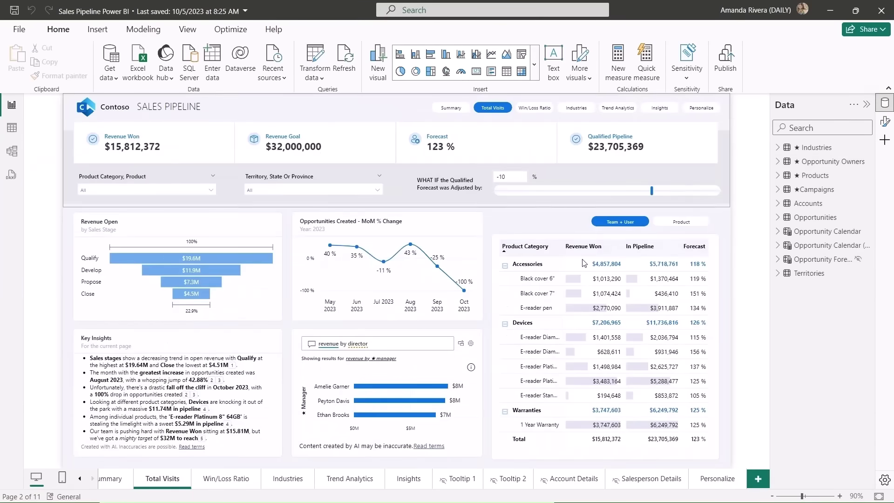
Delete the revenue-by-director Q&A visual and add a new empty visual in its place.
click(363, 335)
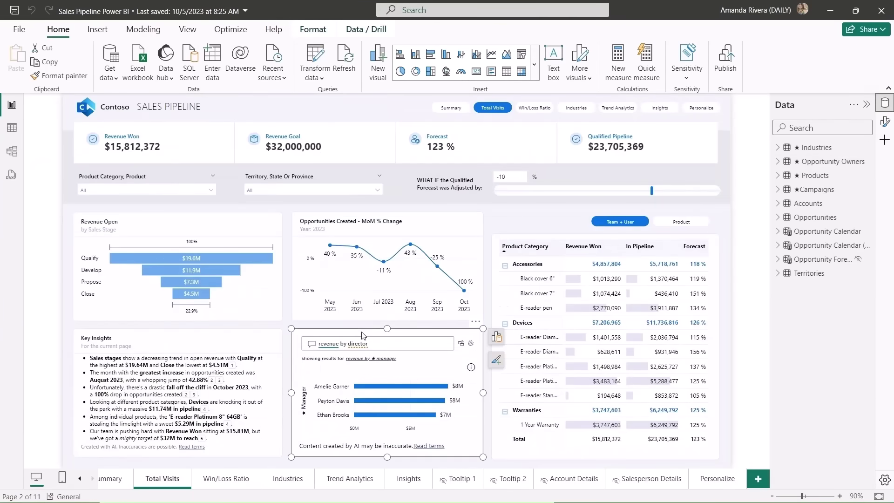
key(Delete)
right_click(355, 359)
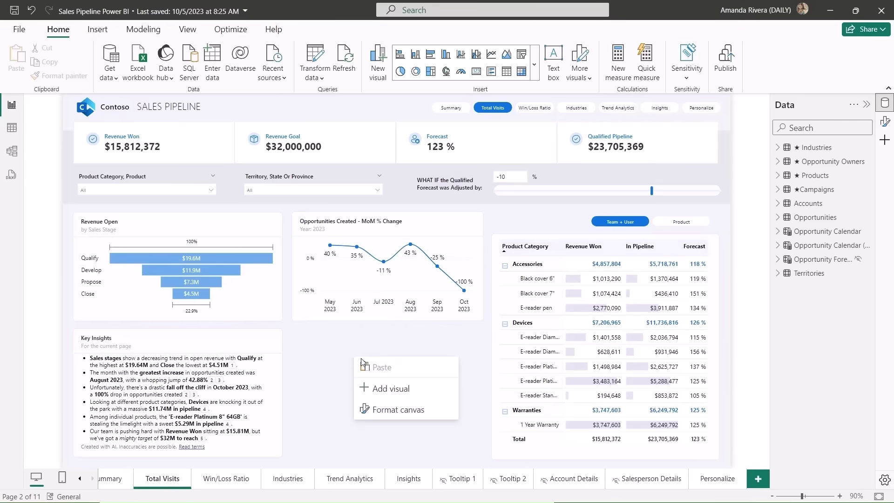
click(390, 387)
drag(433, 385, 420, 355)
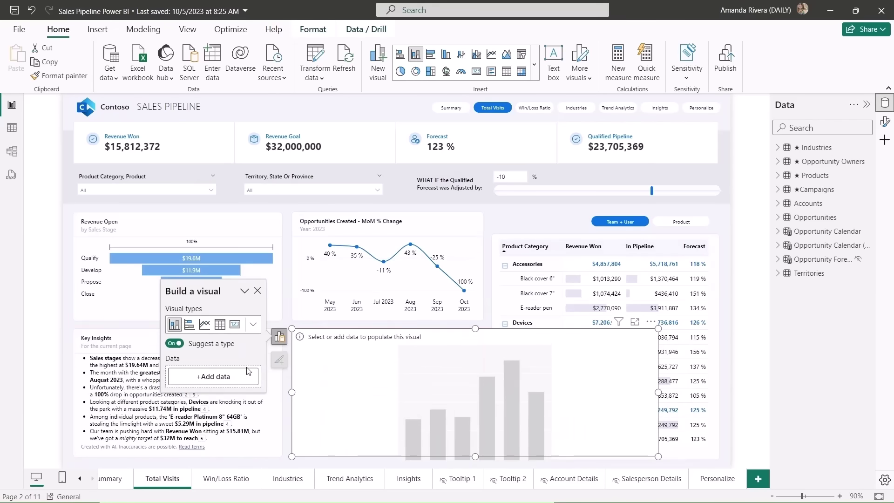
Build the visual from Product Category and _Revenue Won, briefly adding then removing Campaign.
click(248, 372)
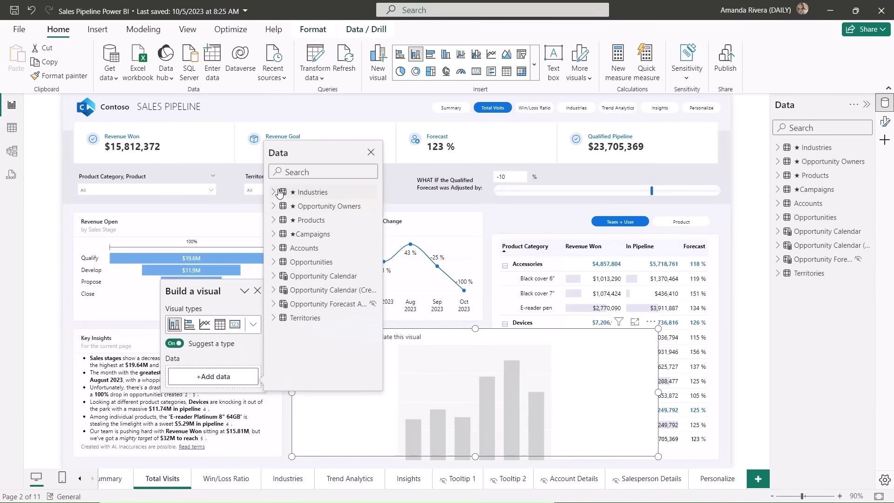
click(274, 220)
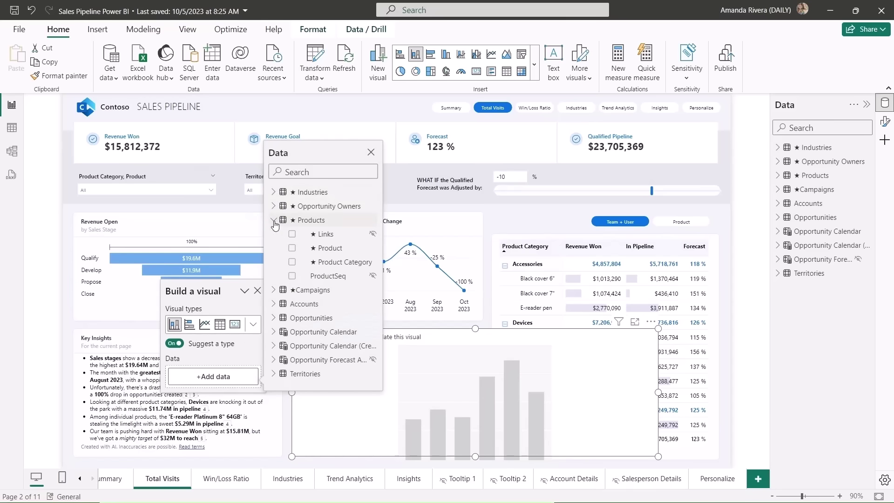
click(292, 262)
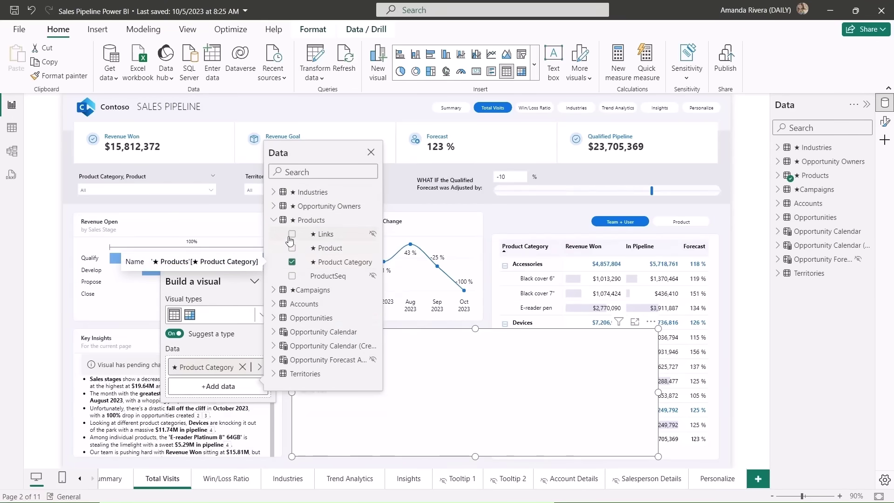
click(278, 319)
scroll(279, 321, down, 1)
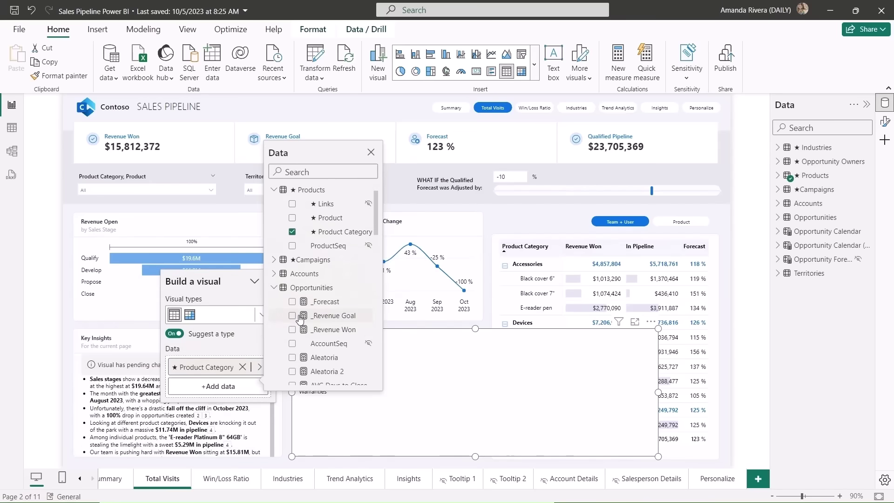
click(292, 329)
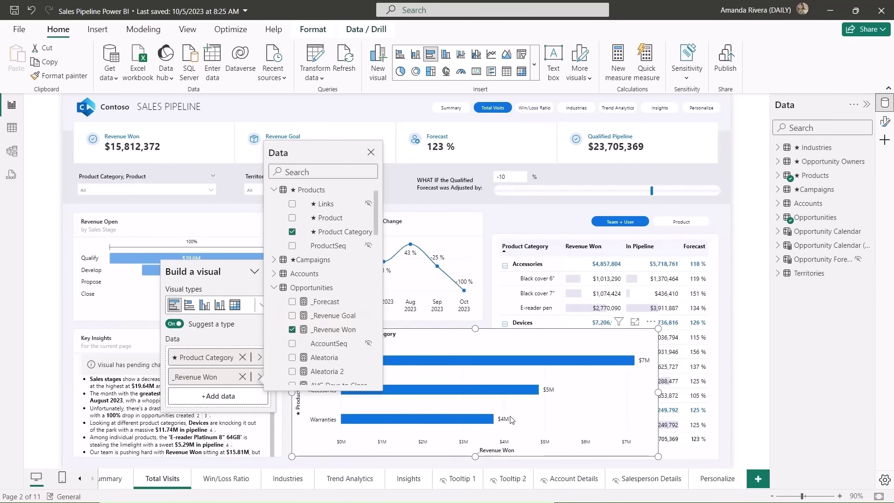
scroll(335, 275, up, 1)
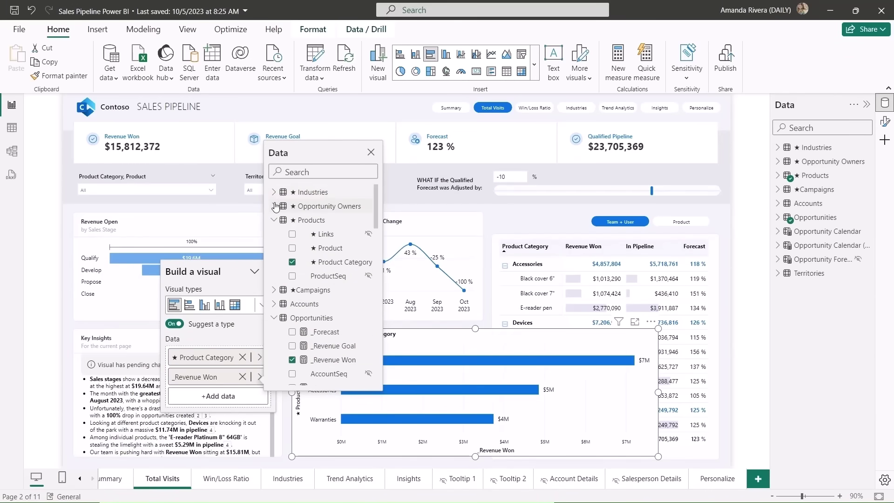
click(274, 290)
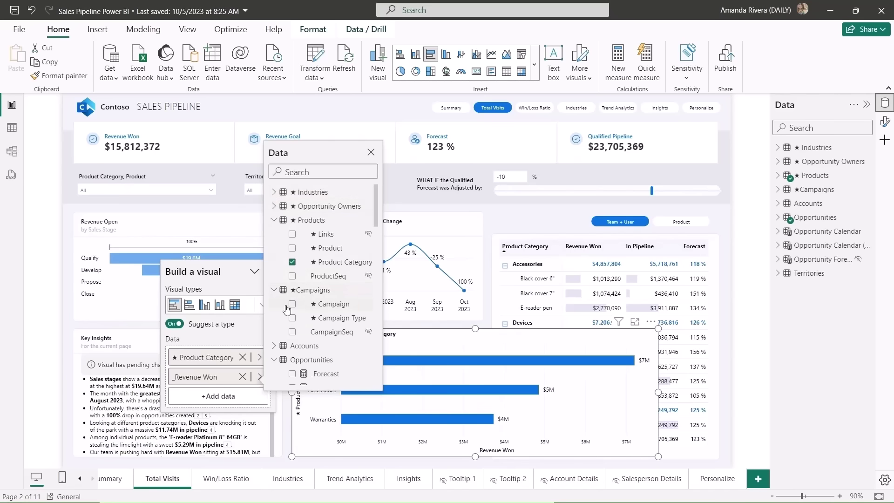
click(291, 305)
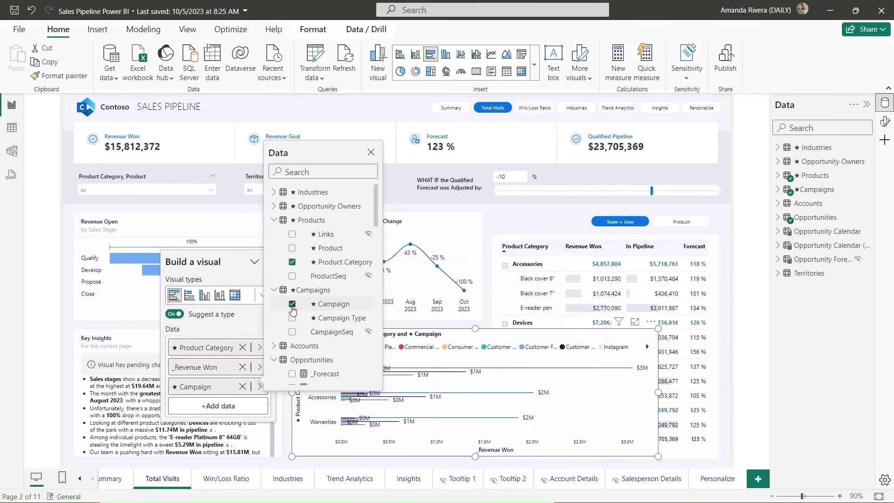
click(292, 305)
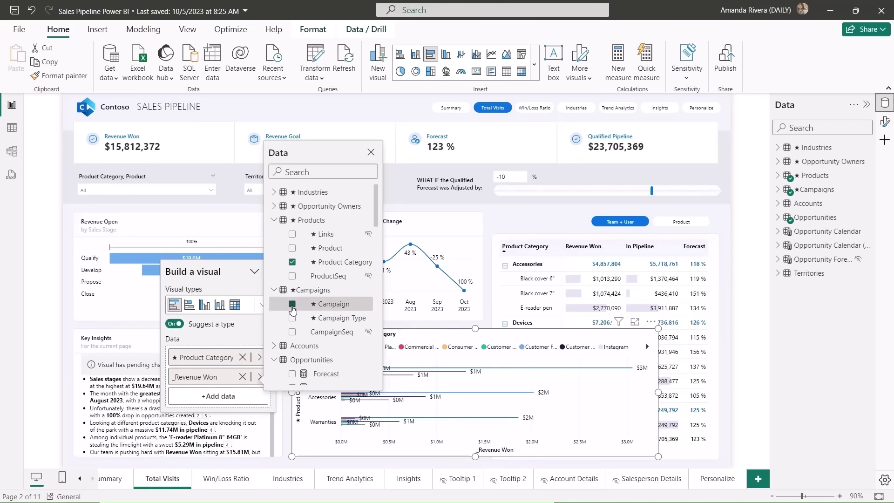
click(581, 402)
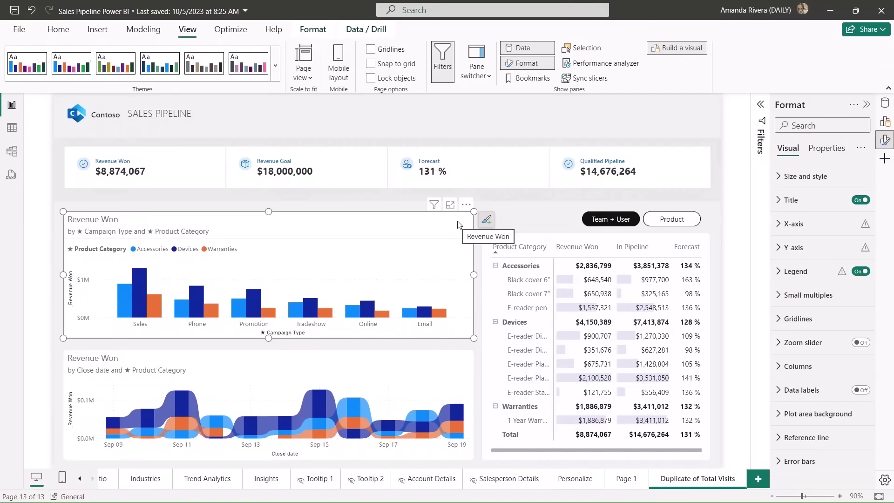
Make the chart's columns partly transparent in the column colour settings.
click(796, 367)
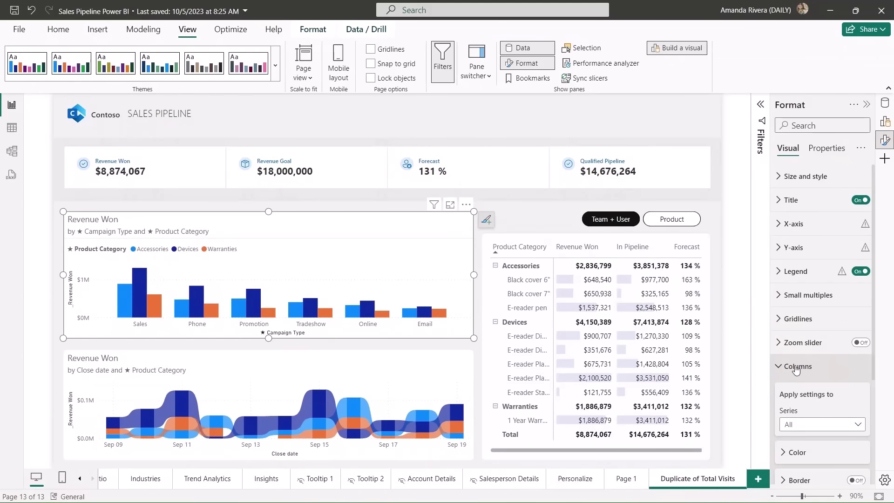
scroll(796, 360, down, 3)
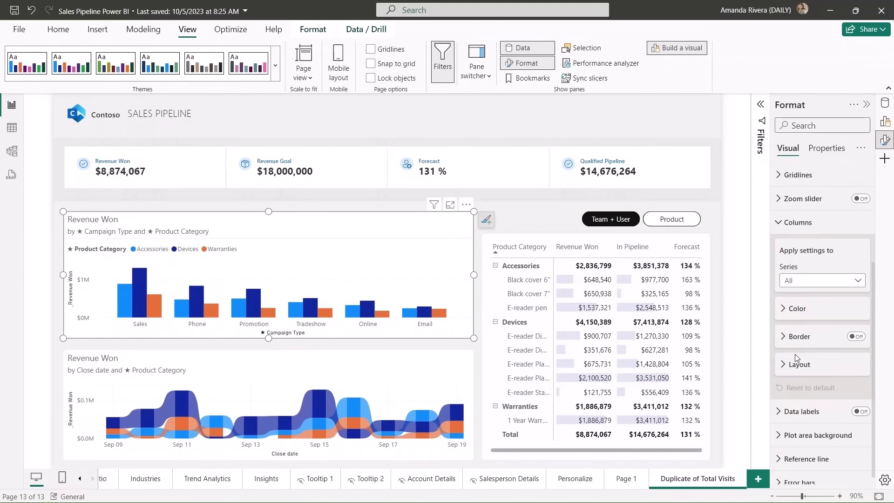
click(792, 308)
scroll(804, 316, down, 2)
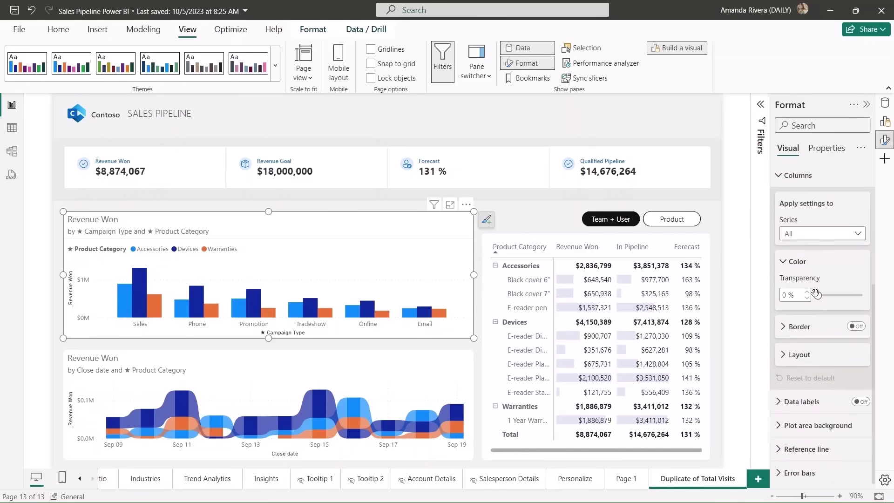
drag(818, 295, 833, 297)
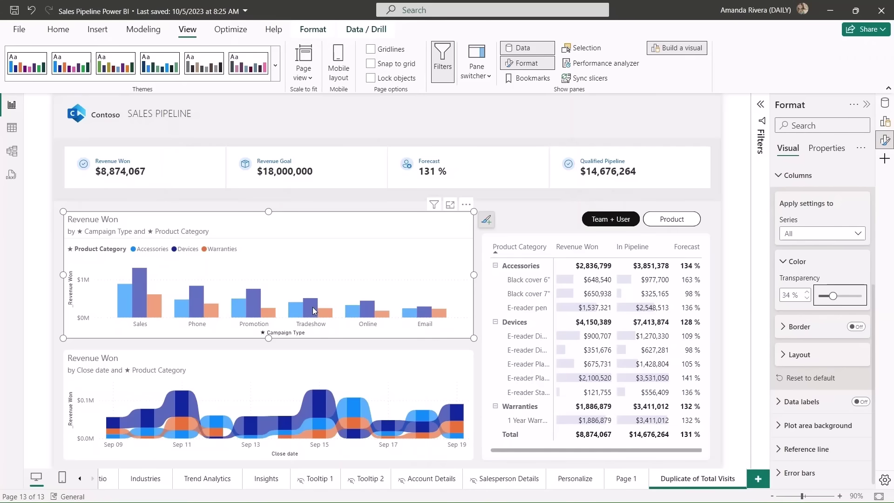
Turn on column borders matching each column's colour, with a 2 px width.
click(856, 327)
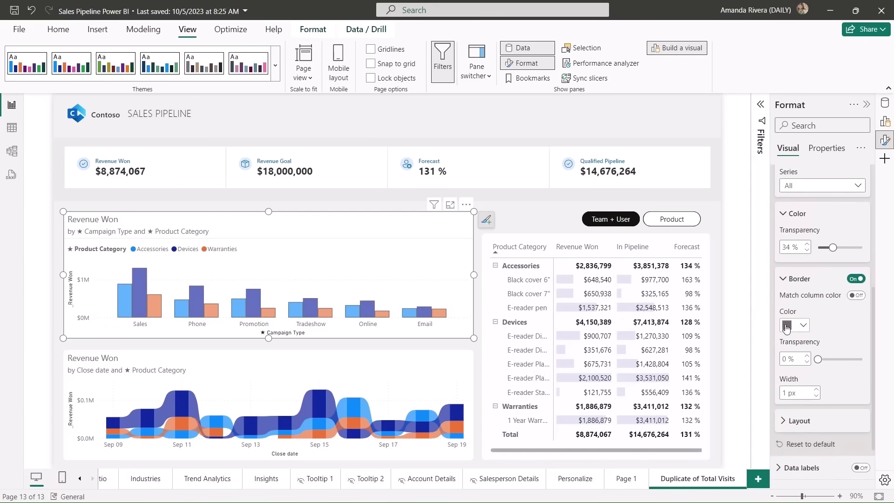
click(857, 295)
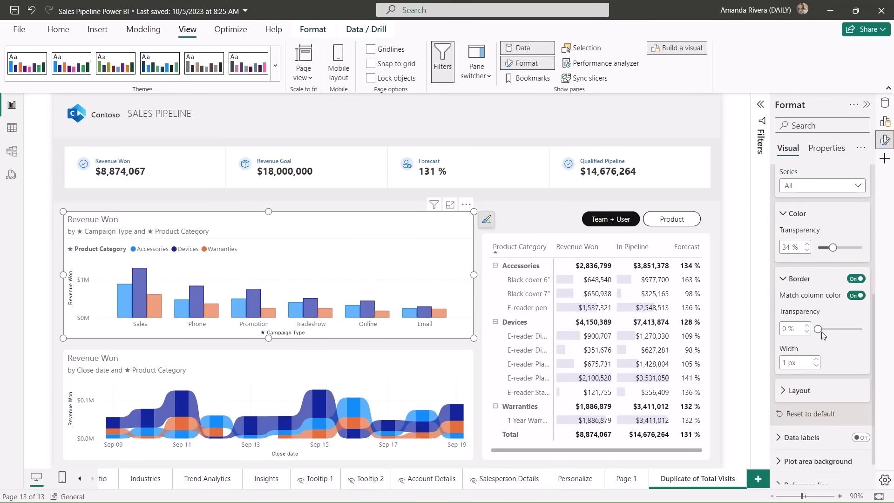
click(816, 359)
click(816, 359)
click(816, 359)
click(816, 359)
click(816, 366)
click(817, 366)
click(816, 366)
Set the Devices series to 0% transparency, then return the series selection to All.
click(807, 186)
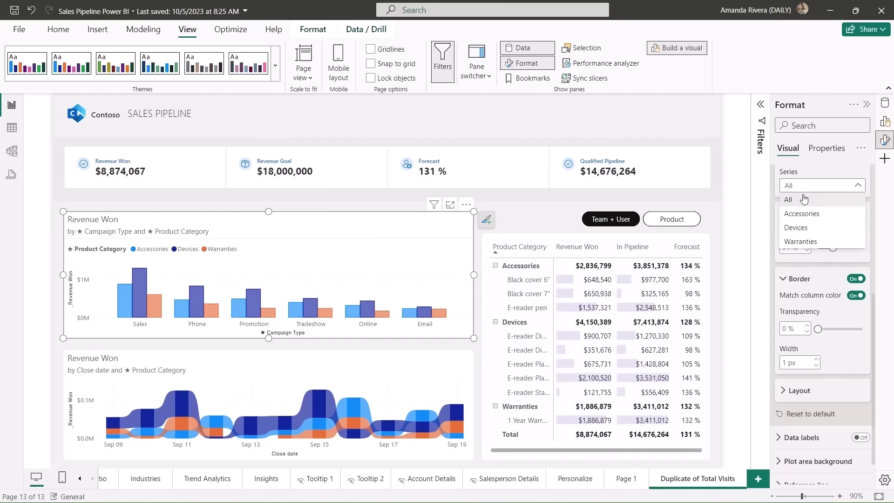
click(801, 228)
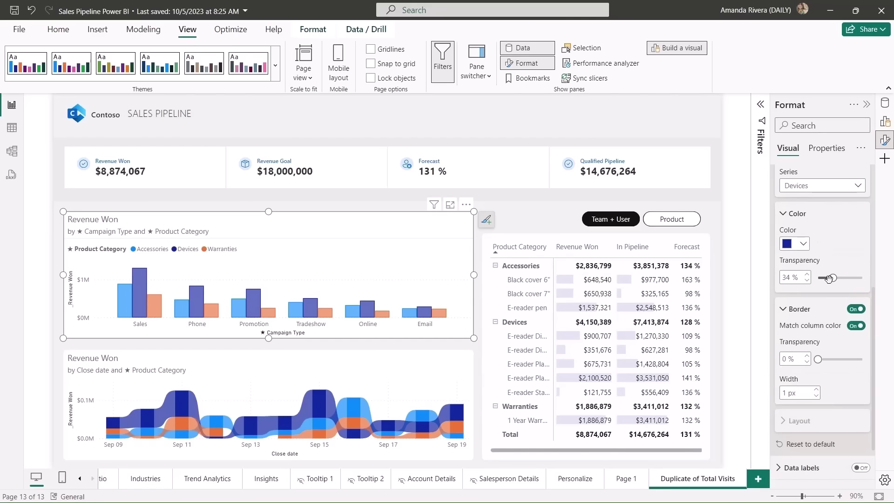
drag(833, 278, 811, 287)
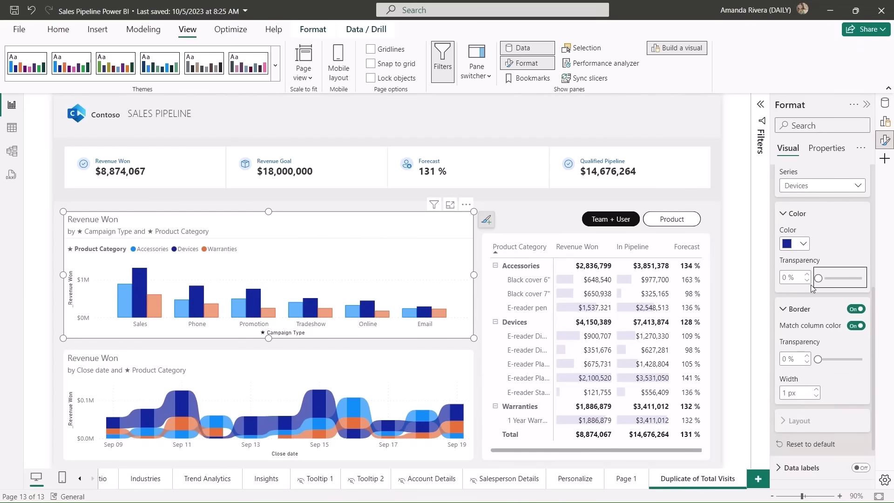
click(814, 185)
click(809, 200)
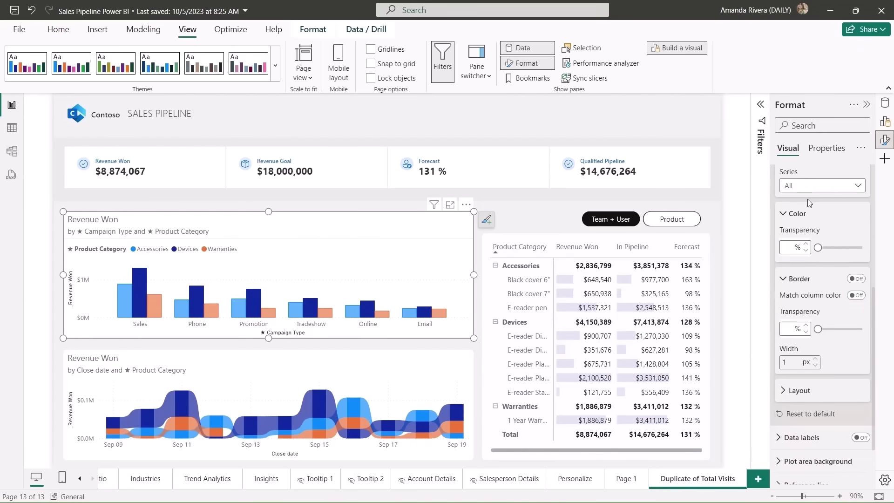
Turn column borders back on and sort the columns by value in reverse order.
click(786, 213)
scroll(785, 242, up, 2)
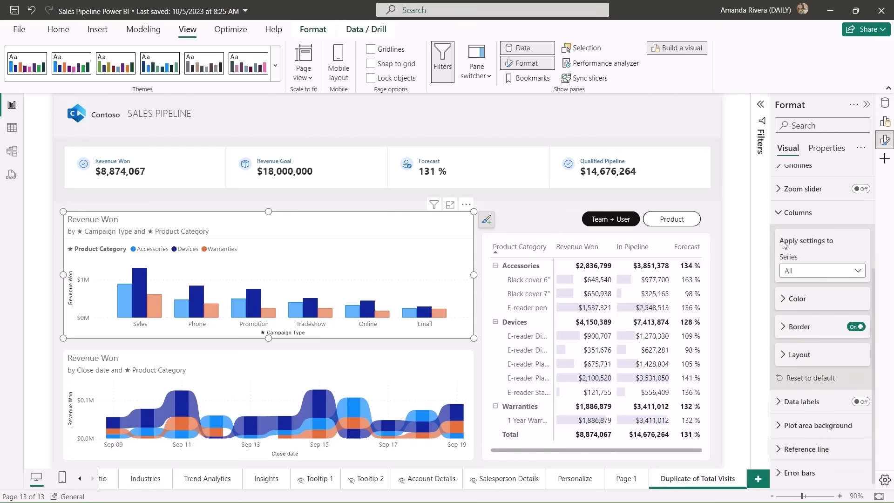
click(798, 355)
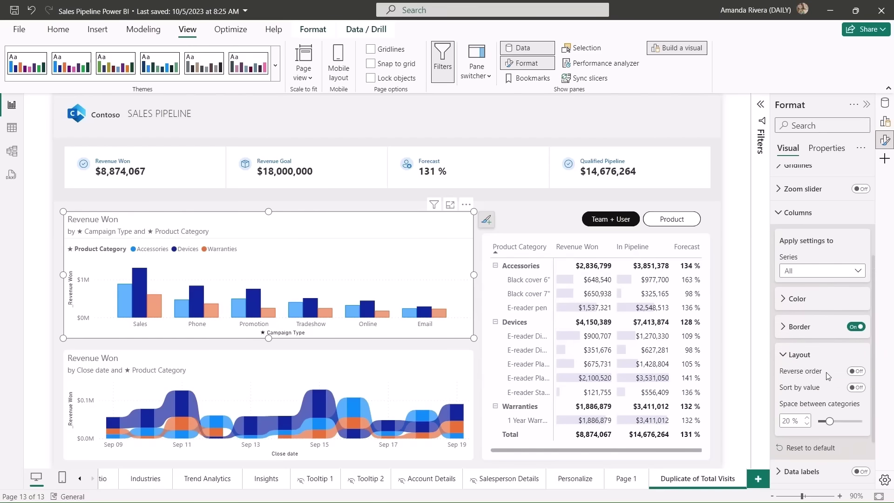
click(855, 388)
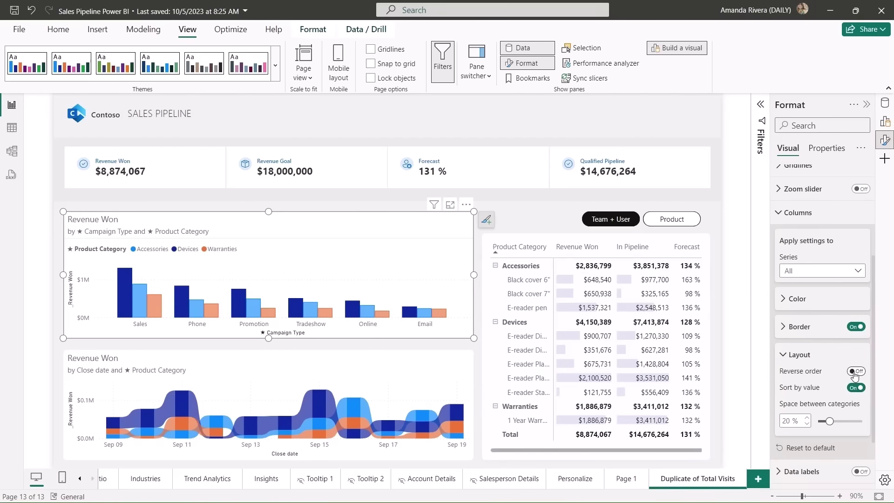
click(854, 372)
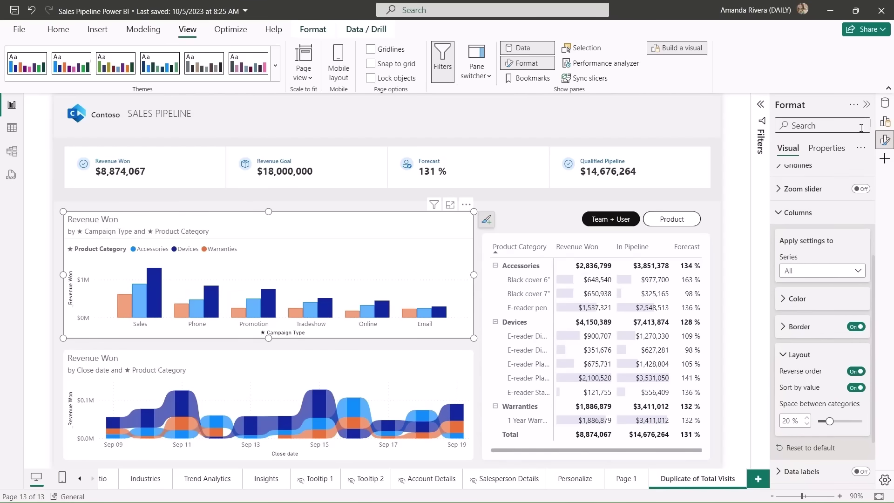
click(885, 121)
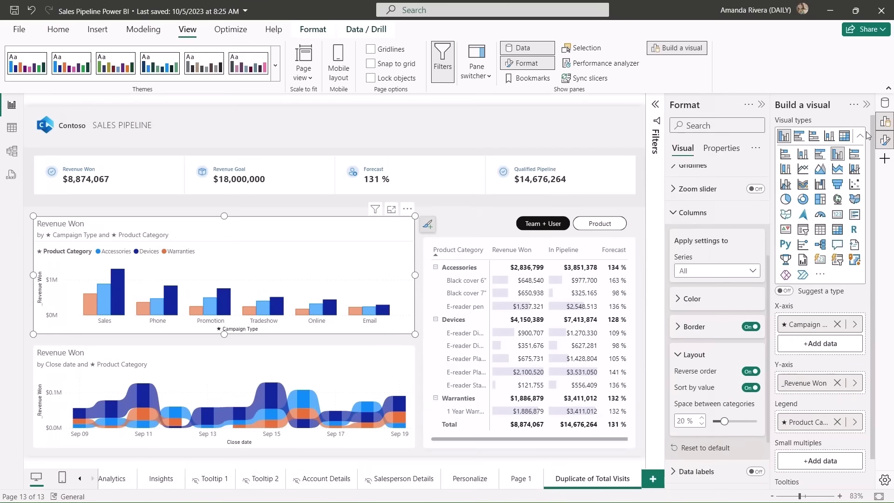
Switch the Revenue Won chart to stacked columns with 3 px series spacing and series explosion on.
click(830, 137)
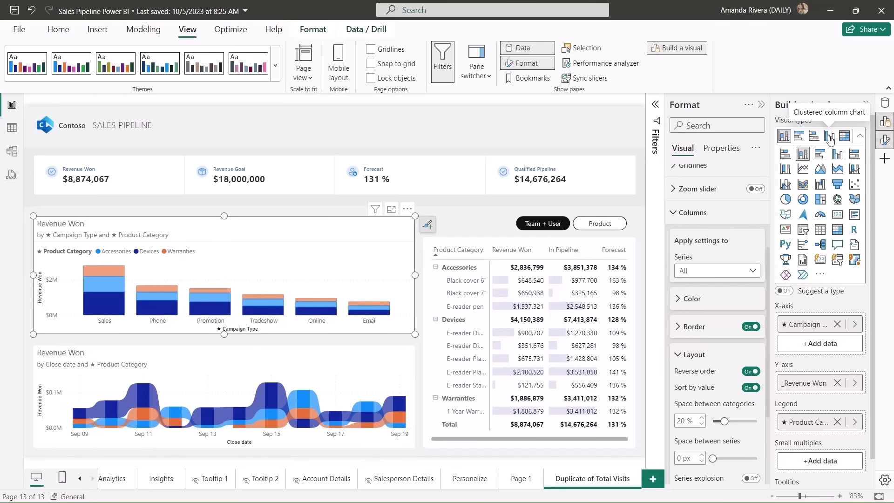
click(865, 105)
scroll(804, 299, down, 2)
scroll(803, 299, down, 1)
scroll(822, 339, down, 1)
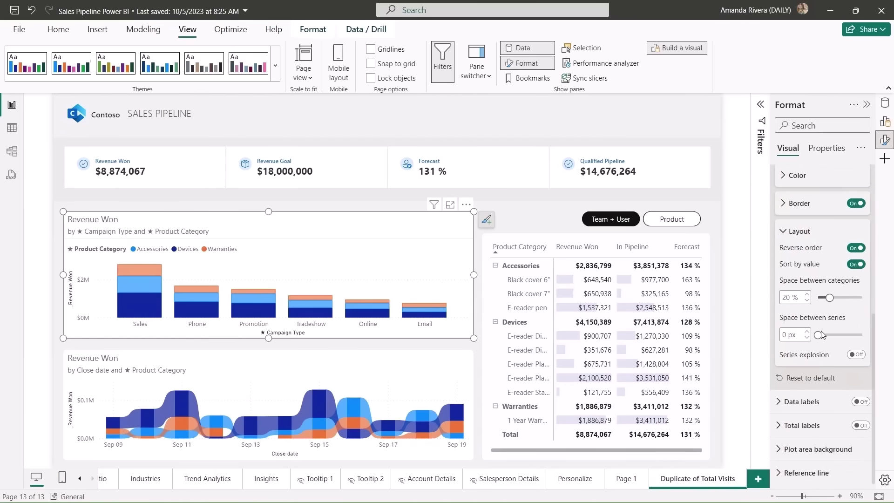
drag(817, 335, 844, 336)
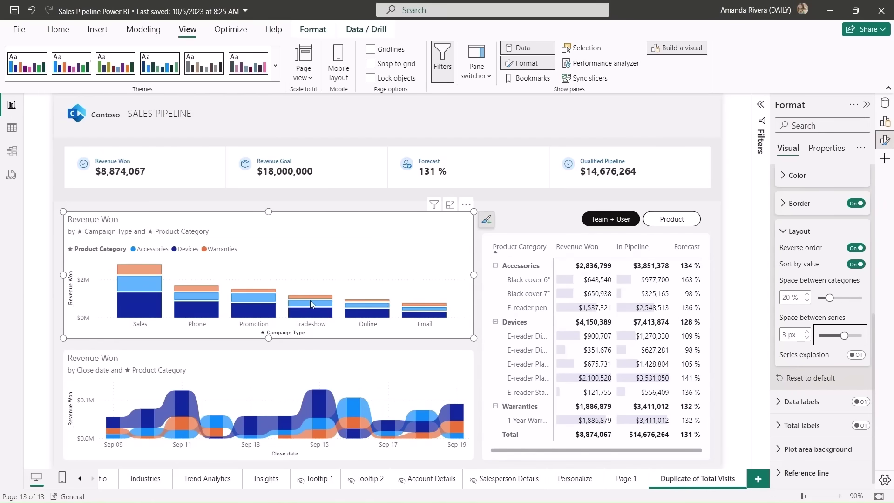
mouse_move(306, 308)
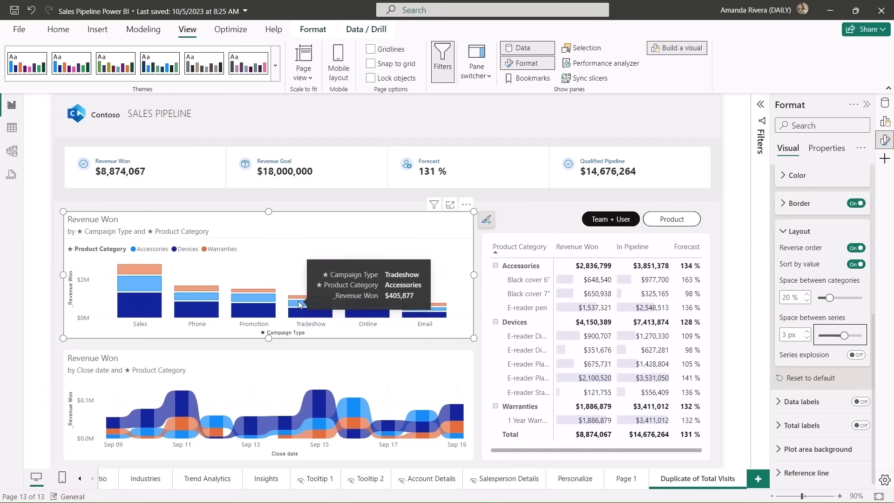
mouse_move(118, 270)
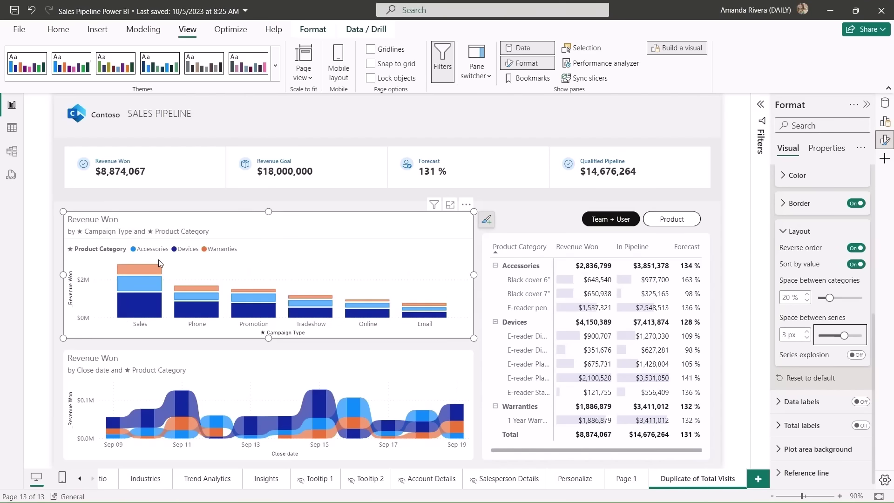
mouse_move(159, 307)
click(857, 355)
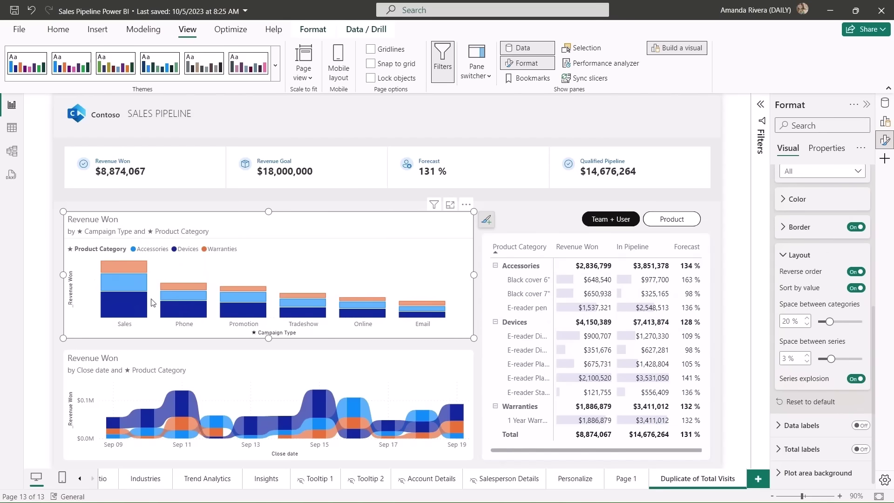
mouse_move(134, 285)
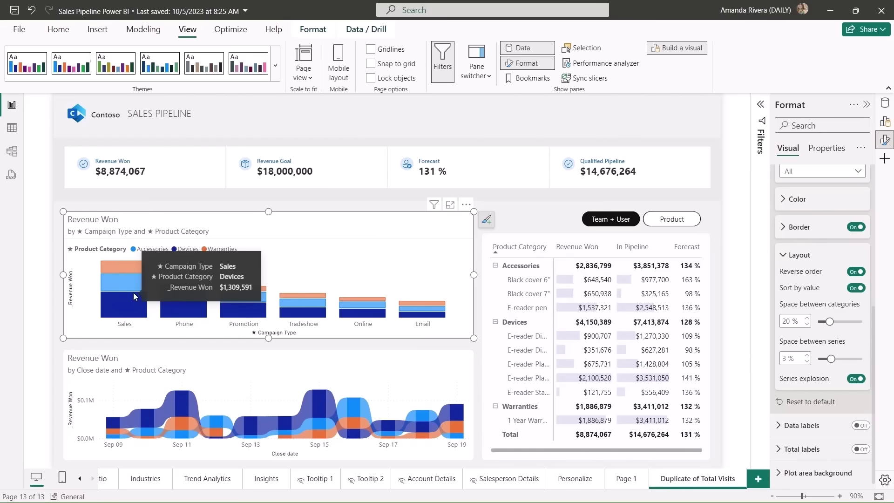
On the Revenue Won by Close date chart, set 5 px series gaps and enable series explosion.
click(224, 372)
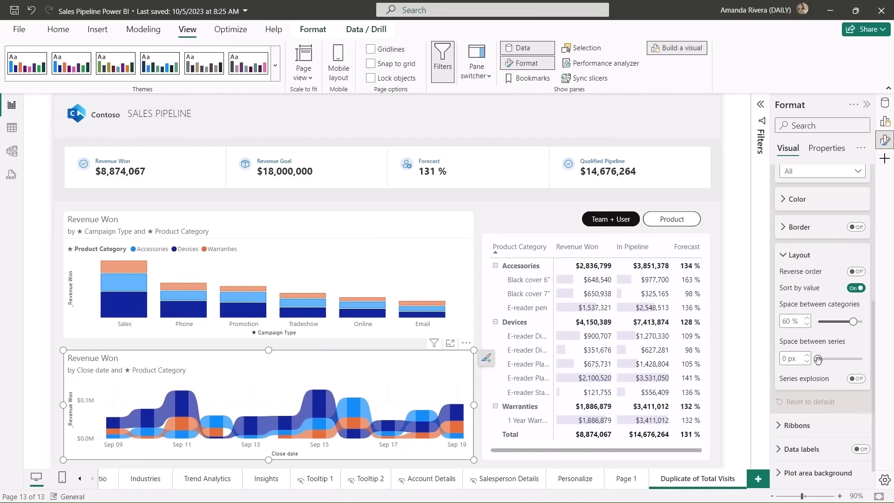
drag(818, 359, 859, 360)
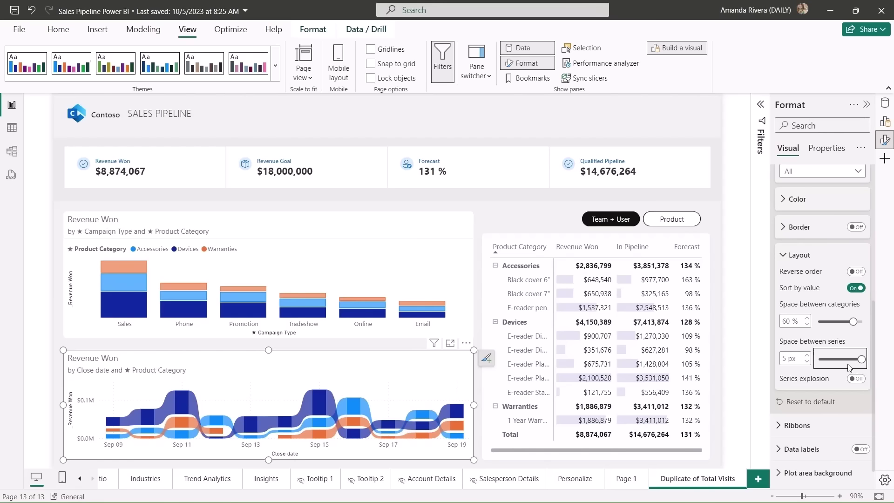
click(848, 379)
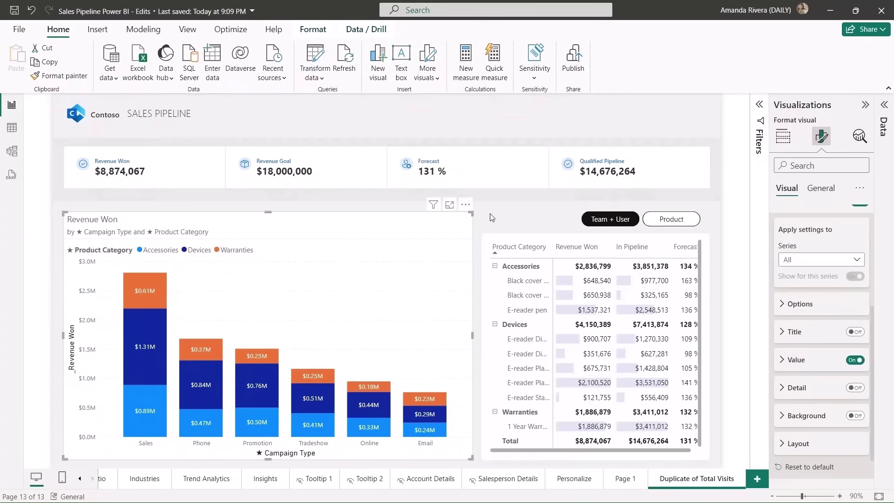
scroll(790, 260, up, 2)
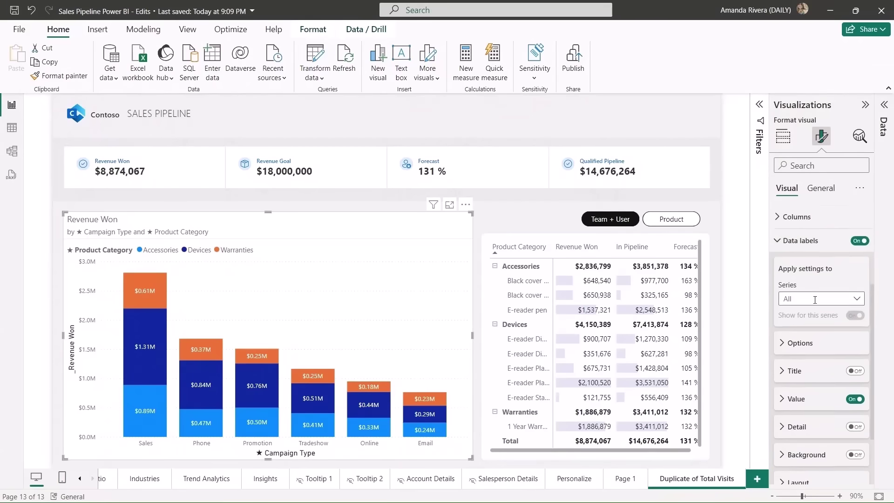
scroll(815, 305, down, 3)
click(791, 320)
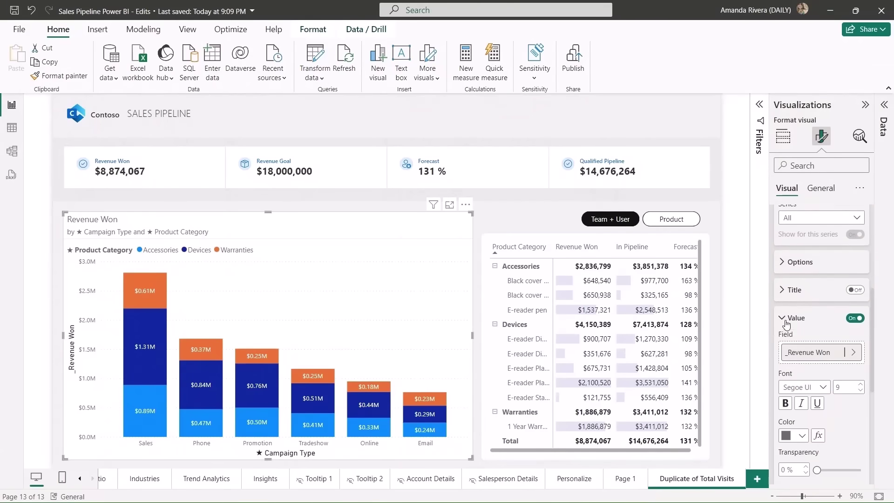
scroll(813, 319, down, 2)
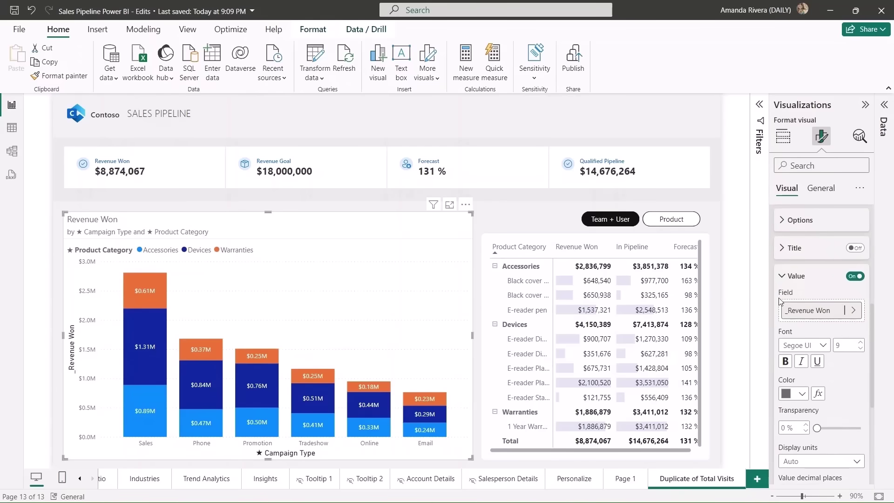
click(851, 310)
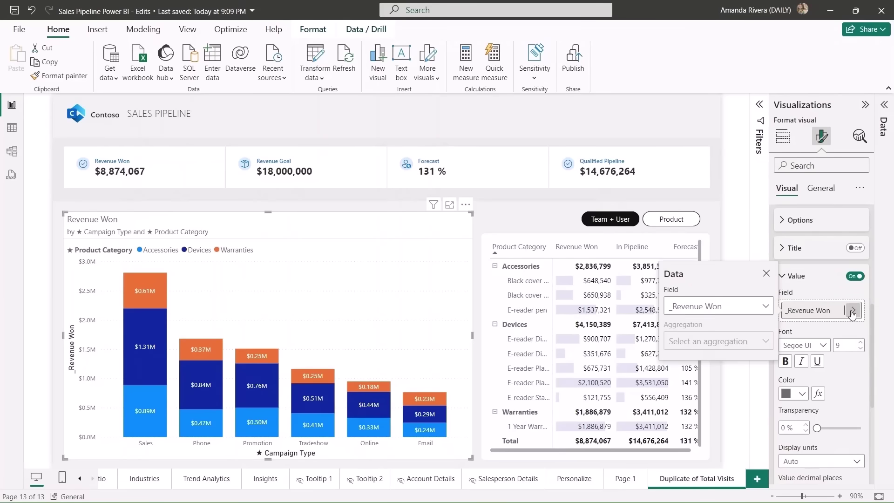
click(743, 311)
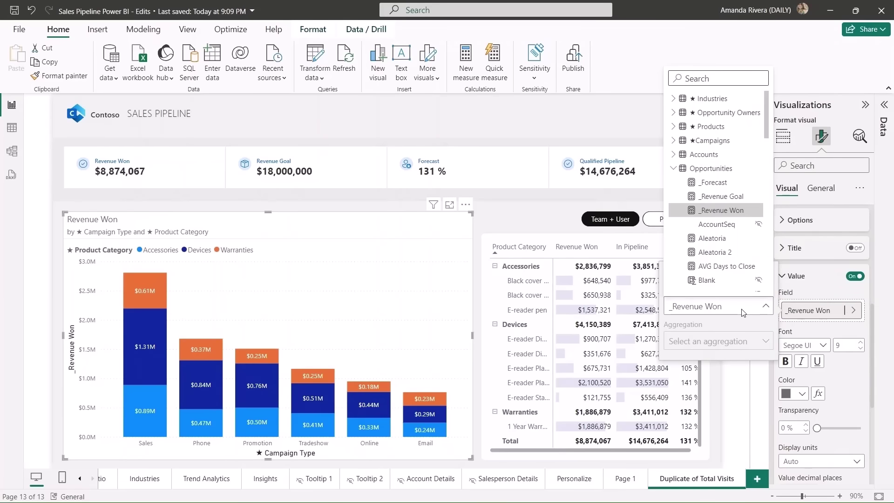
click(803, 328)
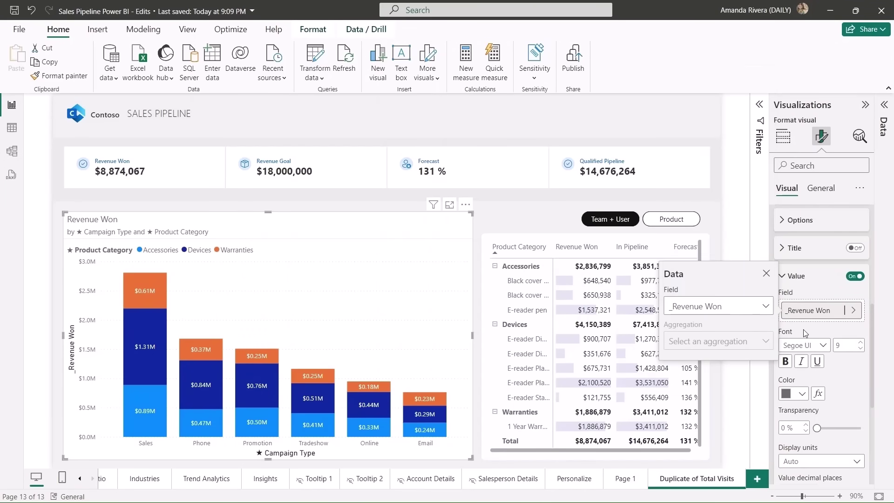
click(769, 273)
click(783, 276)
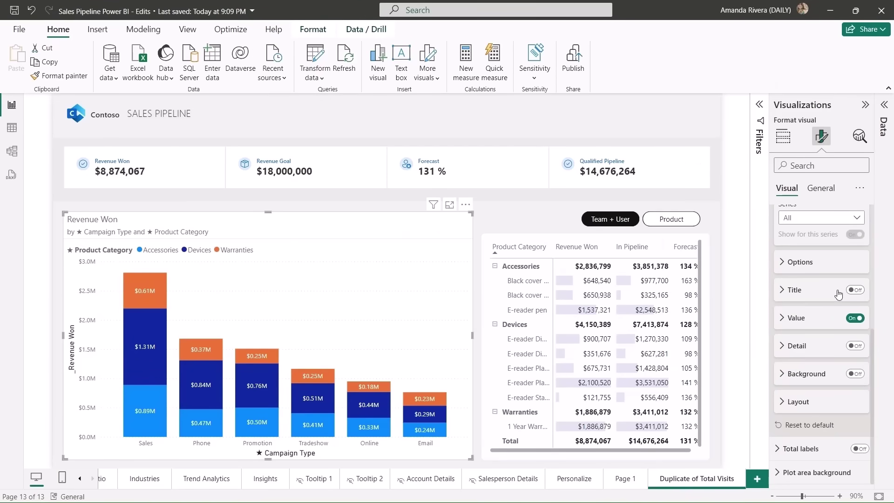
Add series names to the data labels and switch the chart legend off.
click(854, 291)
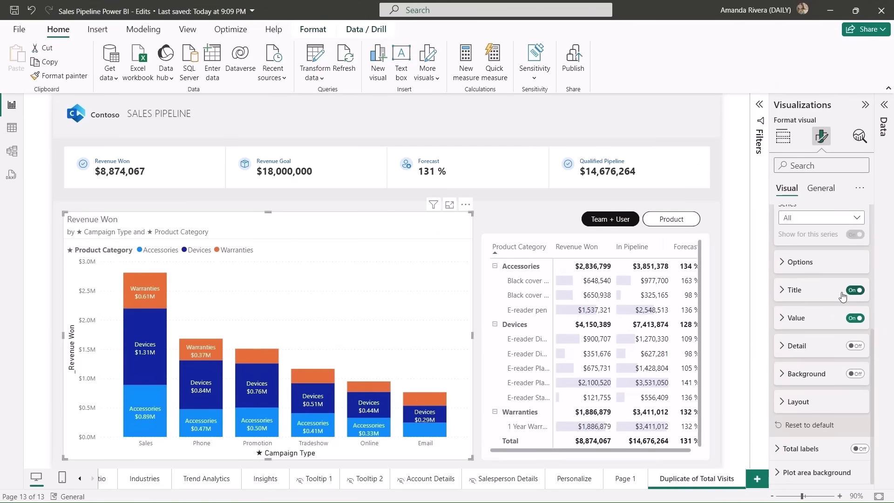
click(808, 295)
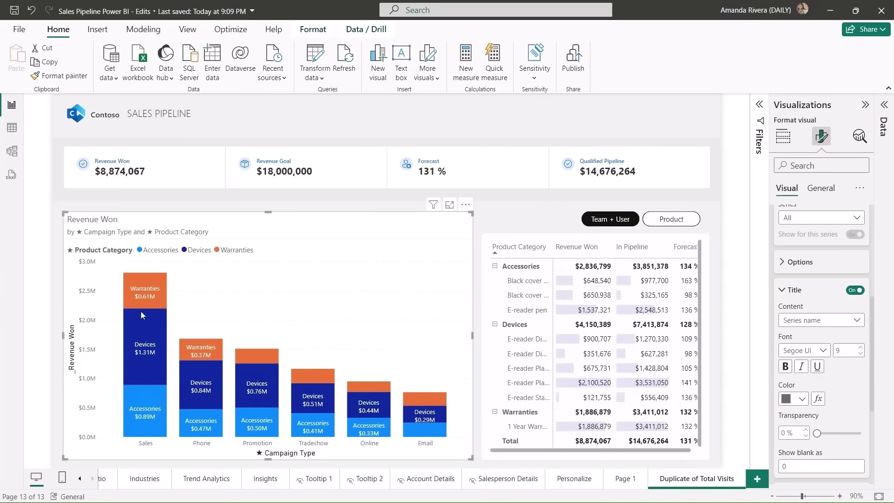
mouse_move(135, 287)
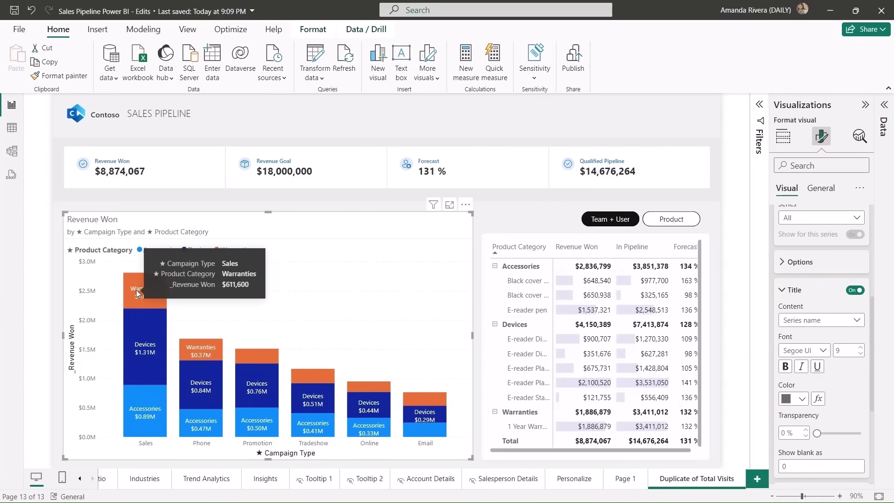
mouse_move(191, 363)
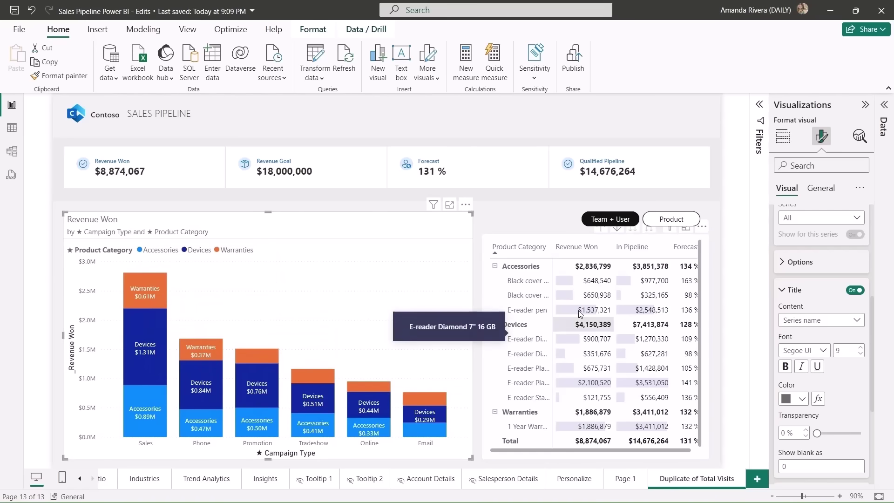
scroll(805, 269, up, 5)
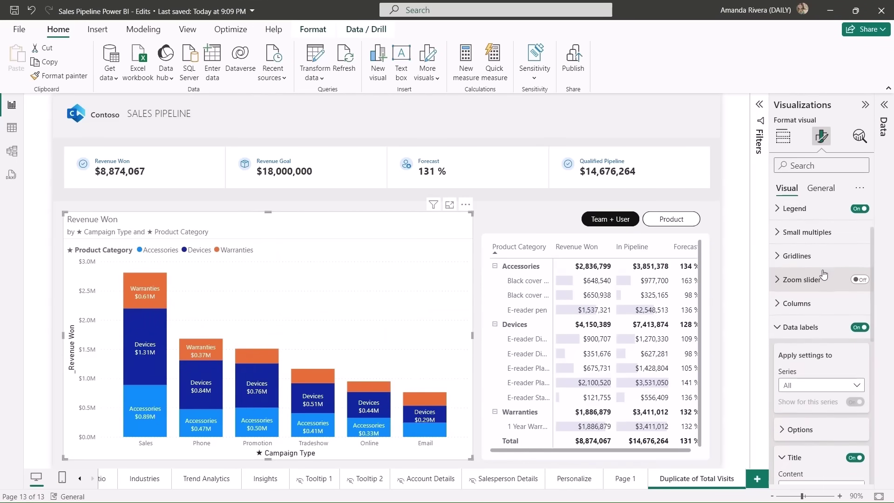
click(859, 250)
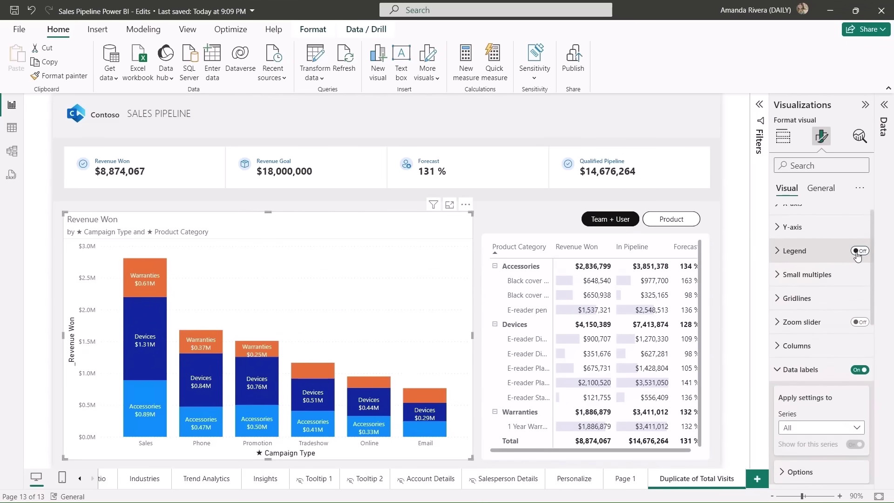
scroll(841, 286, down, 6)
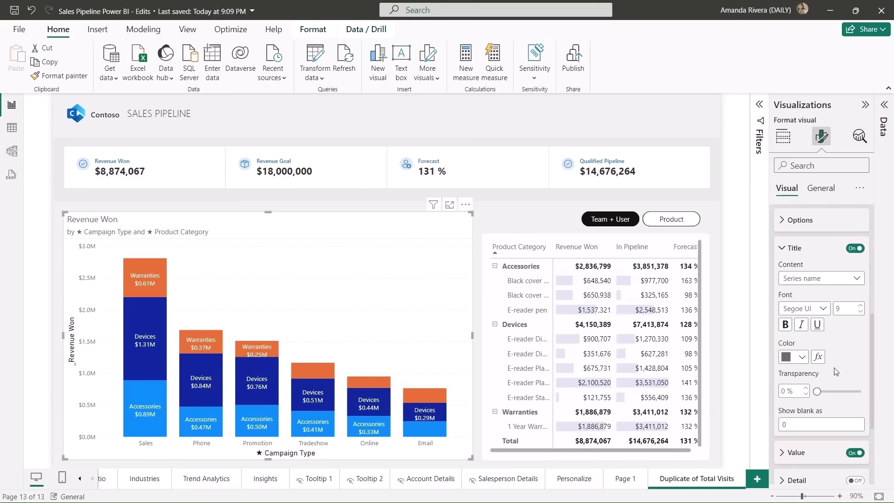
Try Custom content for the label titles, then revert it to Series name.
click(820, 279)
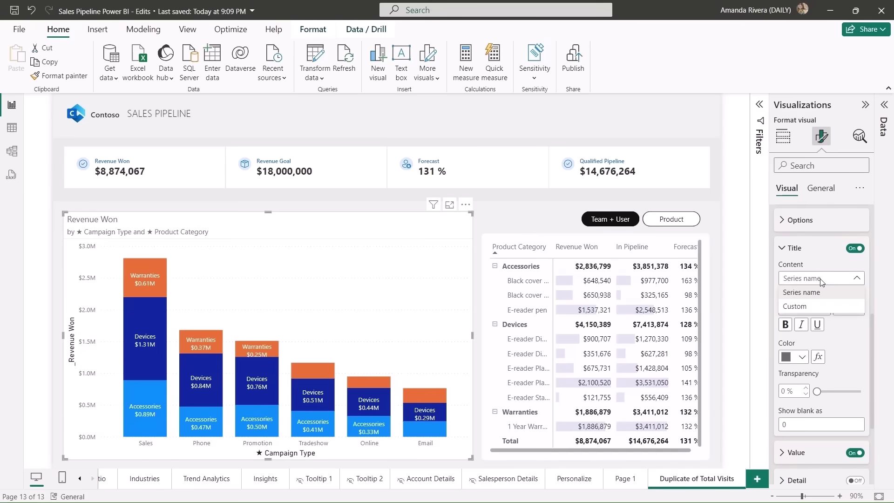
click(810, 307)
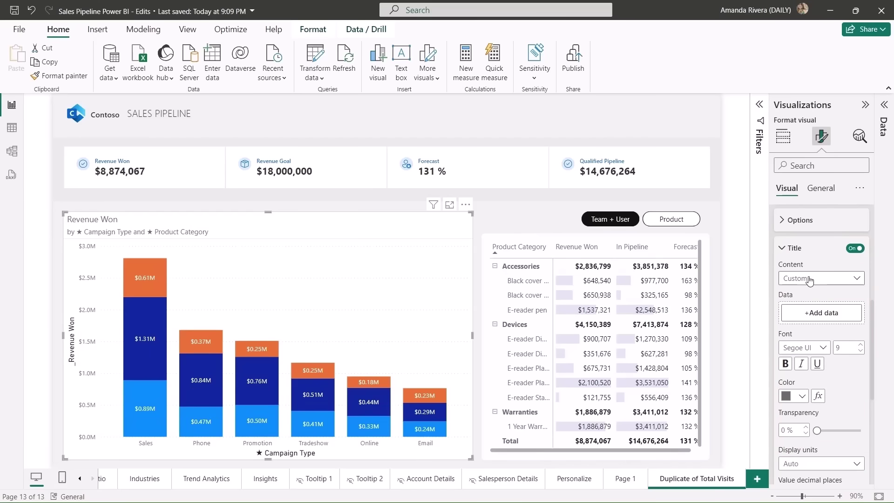
click(815, 321)
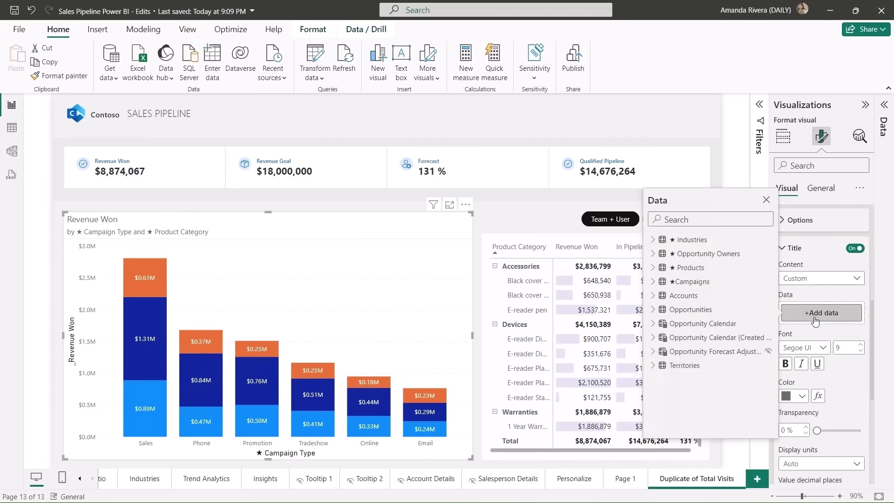
click(816, 279)
click(809, 292)
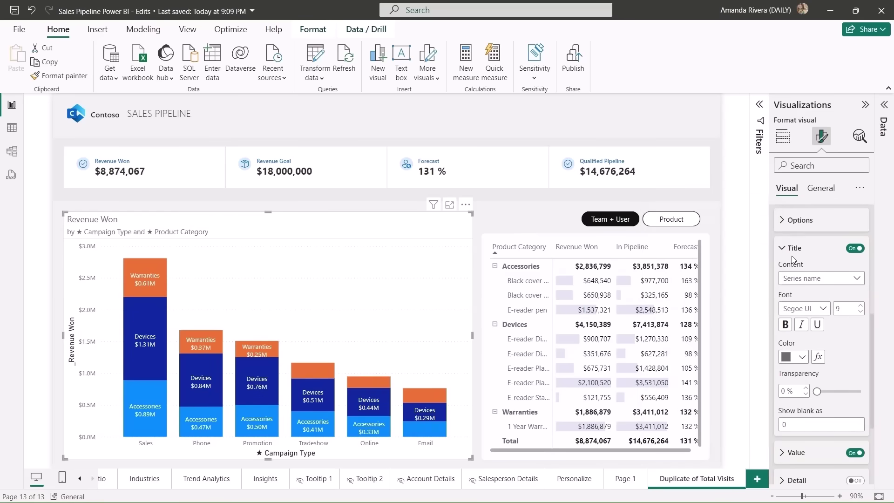
click(782, 248)
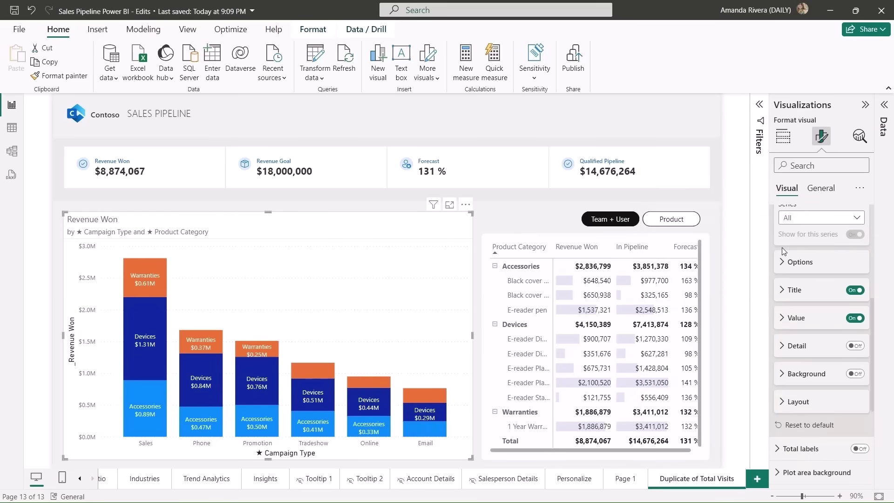
Turn on the data label Detail line showing _Revenue Goal from the Opportunities table.
click(855, 346)
scroll(801, 349, down, 1)
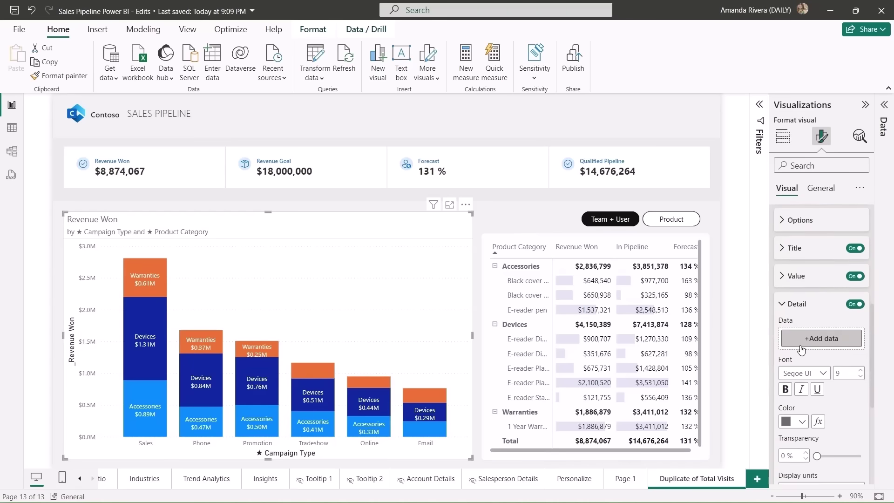
click(802, 348)
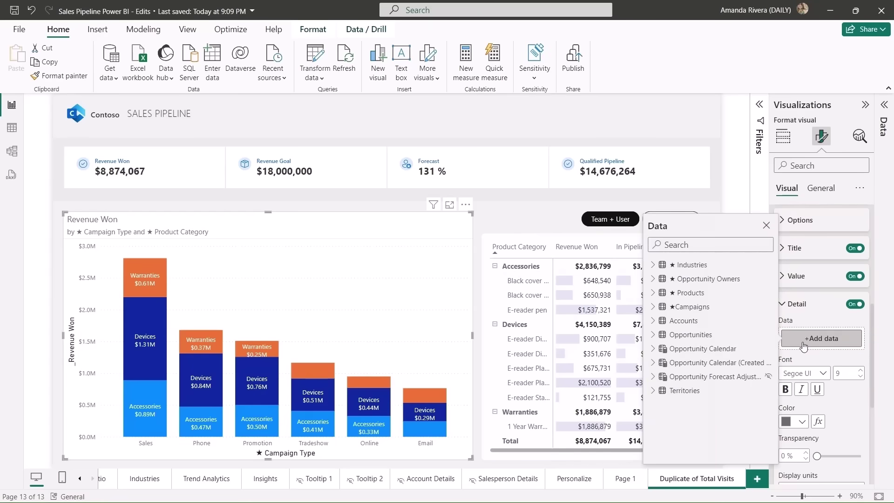
click(652, 335)
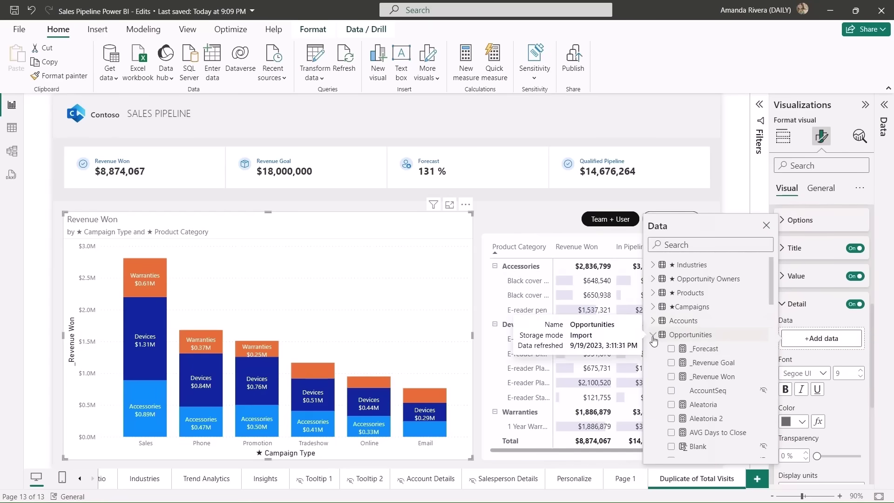
click(671, 363)
click(816, 357)
scroll(817, 358, down, 3)
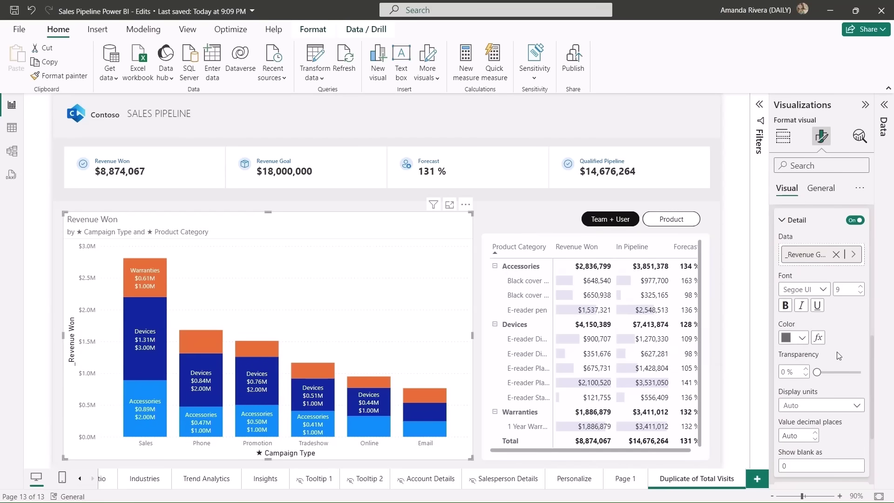
scroll(842, 423, down, 1)
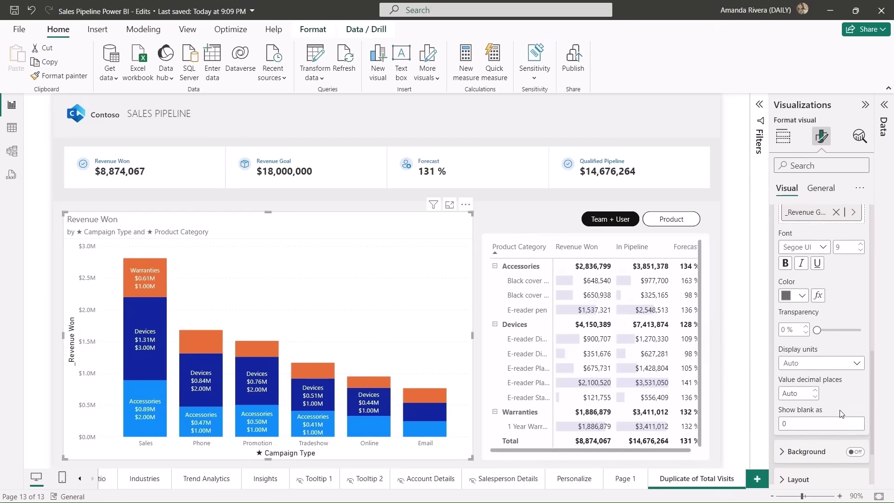
scroll(841, 414, up, 2)
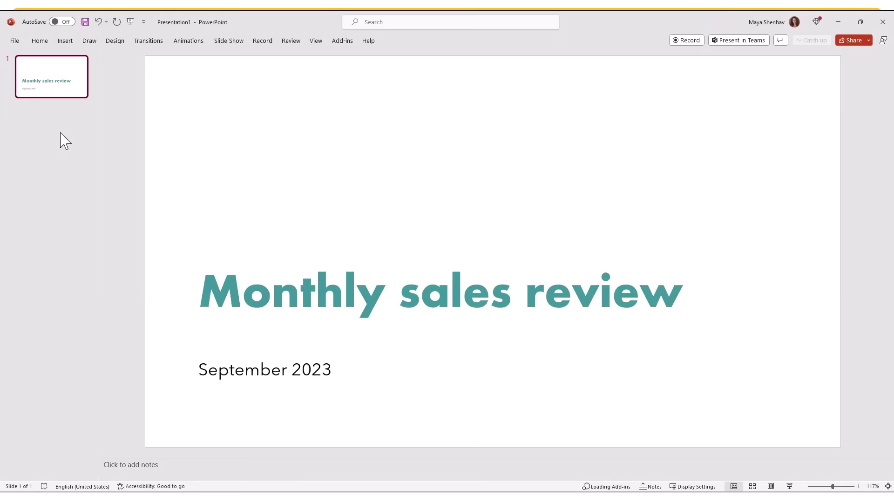
Add a second slide titled 'New stores sales' and insert a Power BI add-in on it.
right_click(60, 132)
click(79, 172)
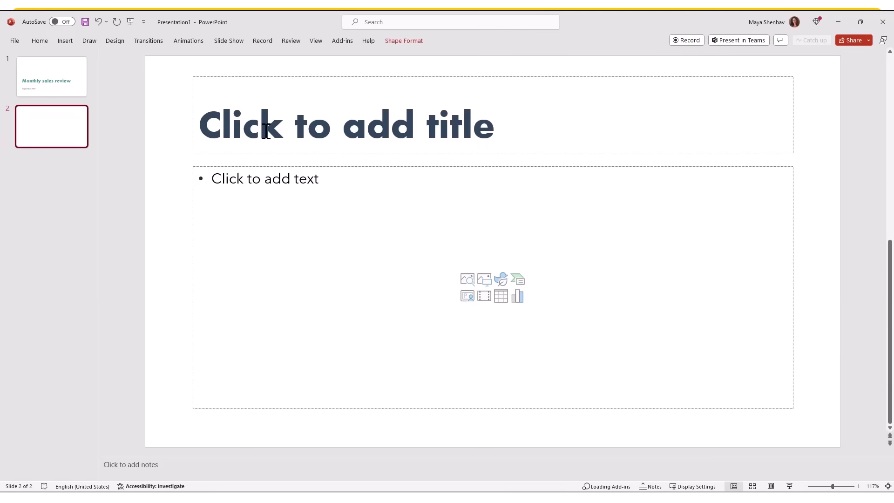
click(266, 131)
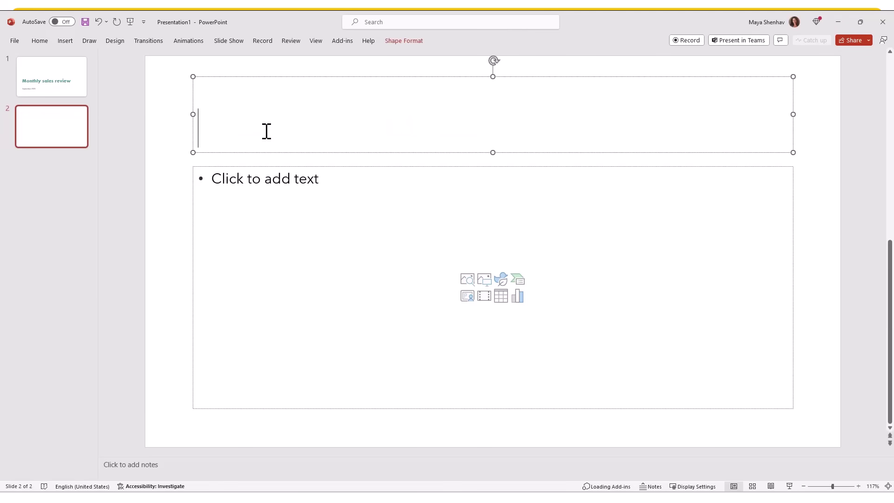
text(New stores sales)
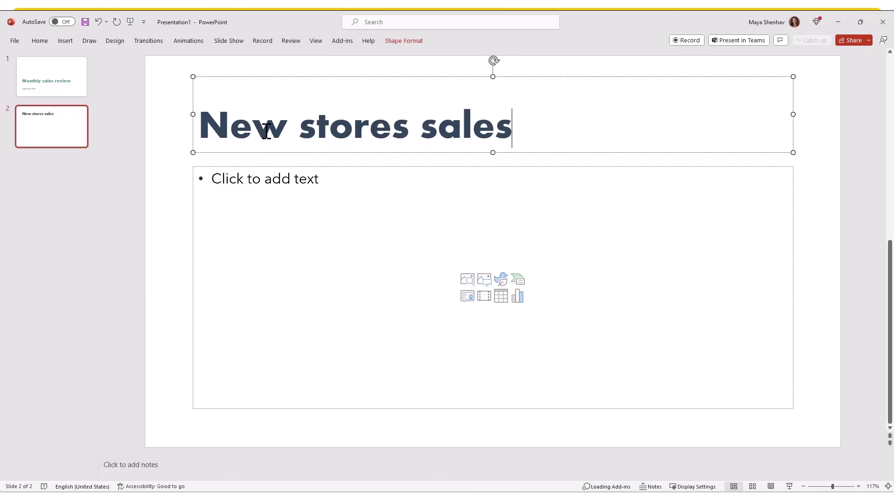
click(65, 41)
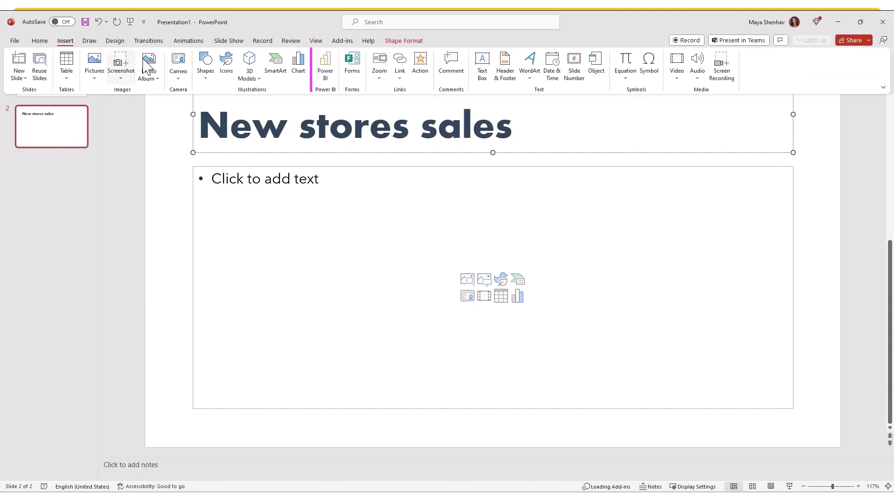
click(326, 69)
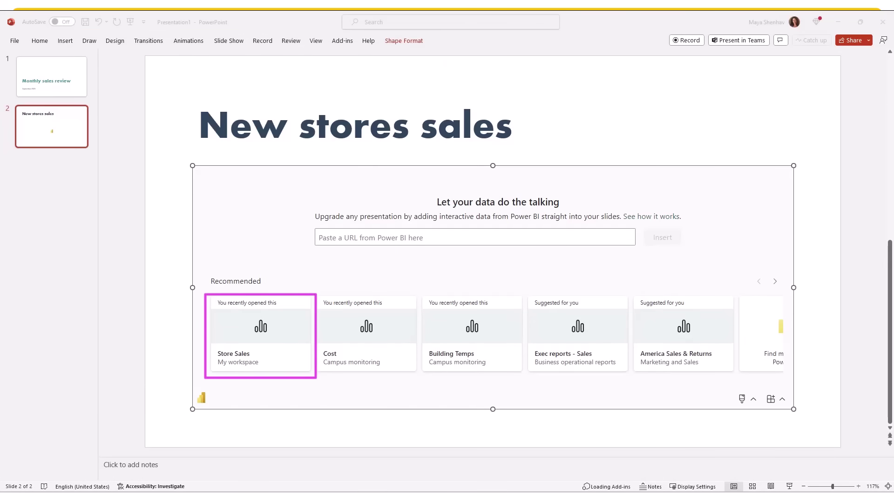
Pick the Total Sales Variance % by FiscalMonth waterfall on Store Sales' New Stores page.
click(268, 337)
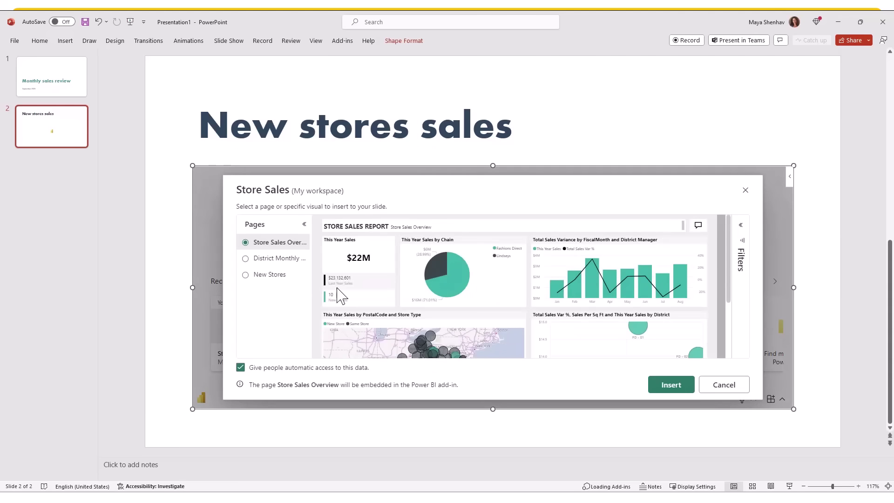
scroll(408, 305, down, 3)
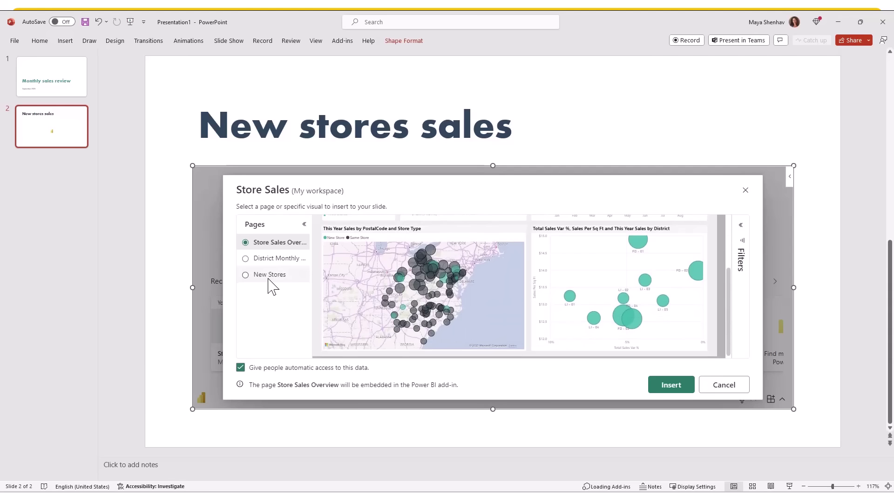
click(245, 275)
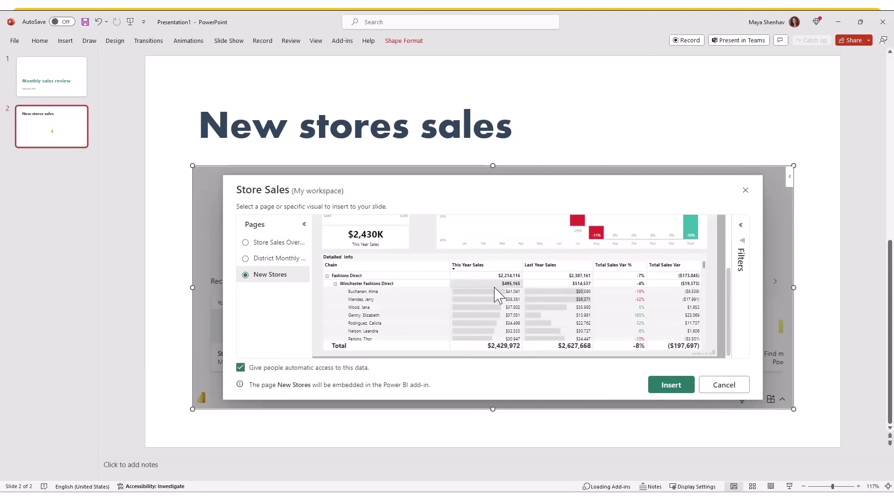
scroll(495, 295, up, 3)
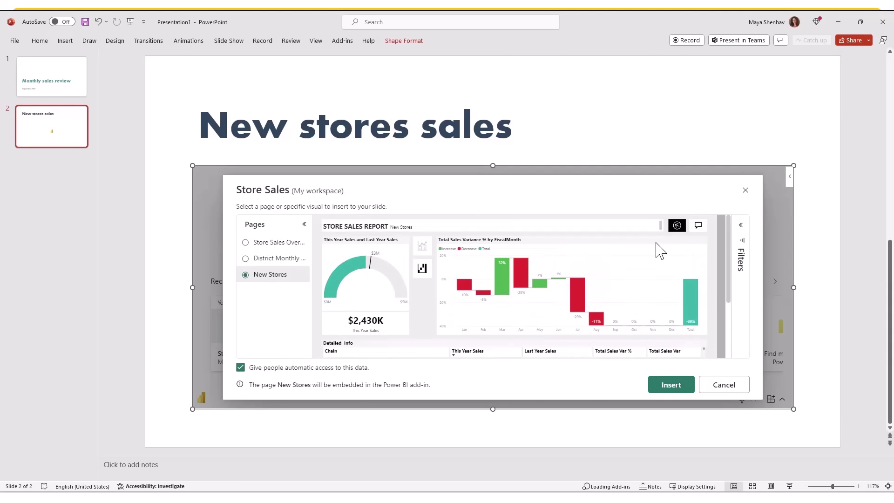
click(659, 265)
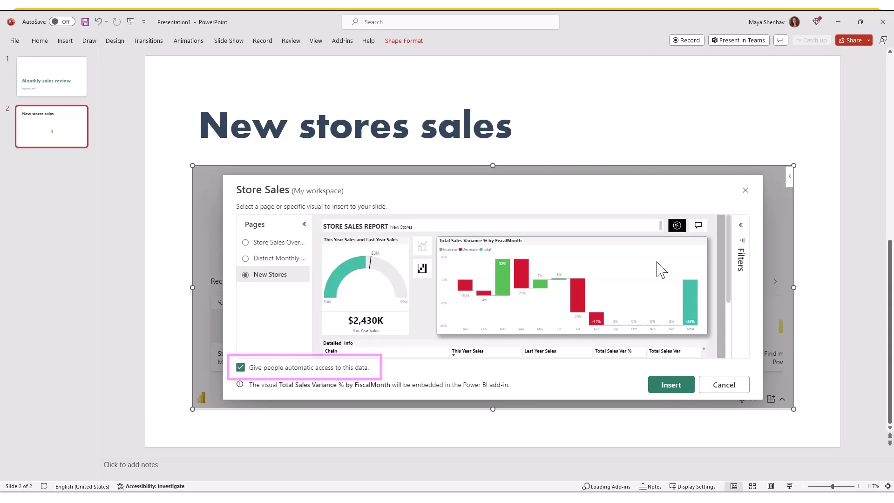
Insert the Store Sales waterfall onto the New stores sales slide and check its bar values.
click(671, 385)
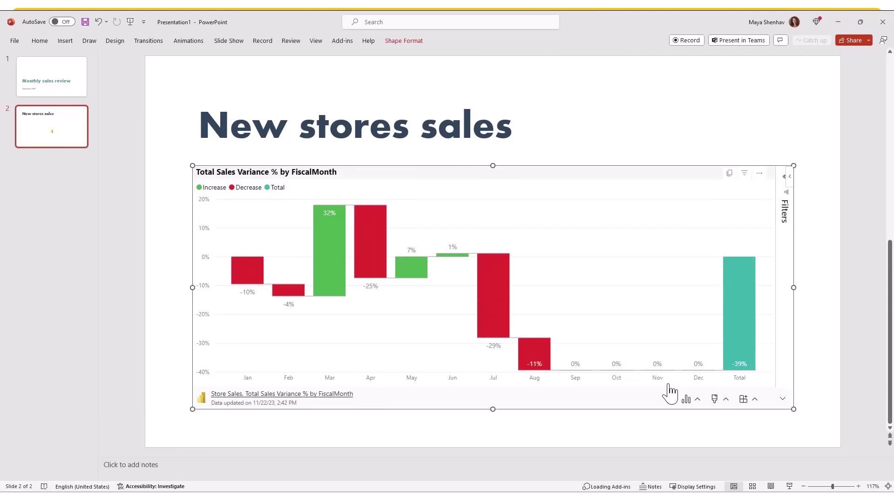
mouse_move(504, 285)
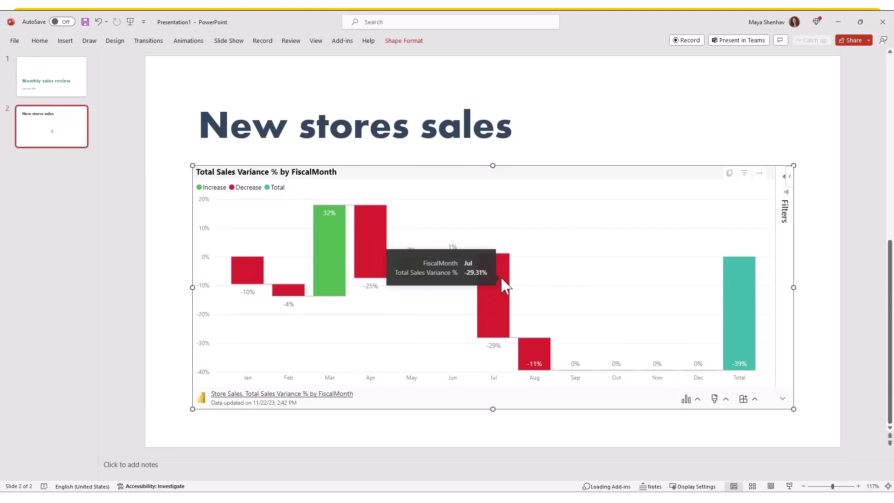
mouse_move(369, 216)
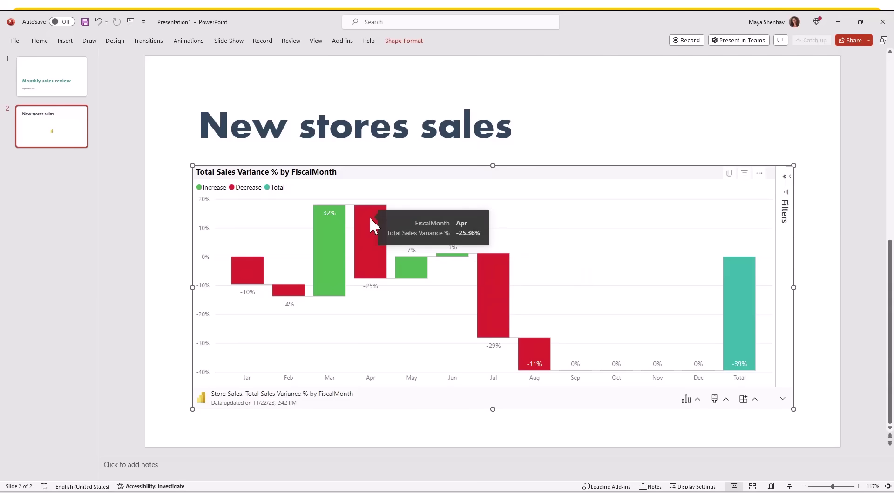